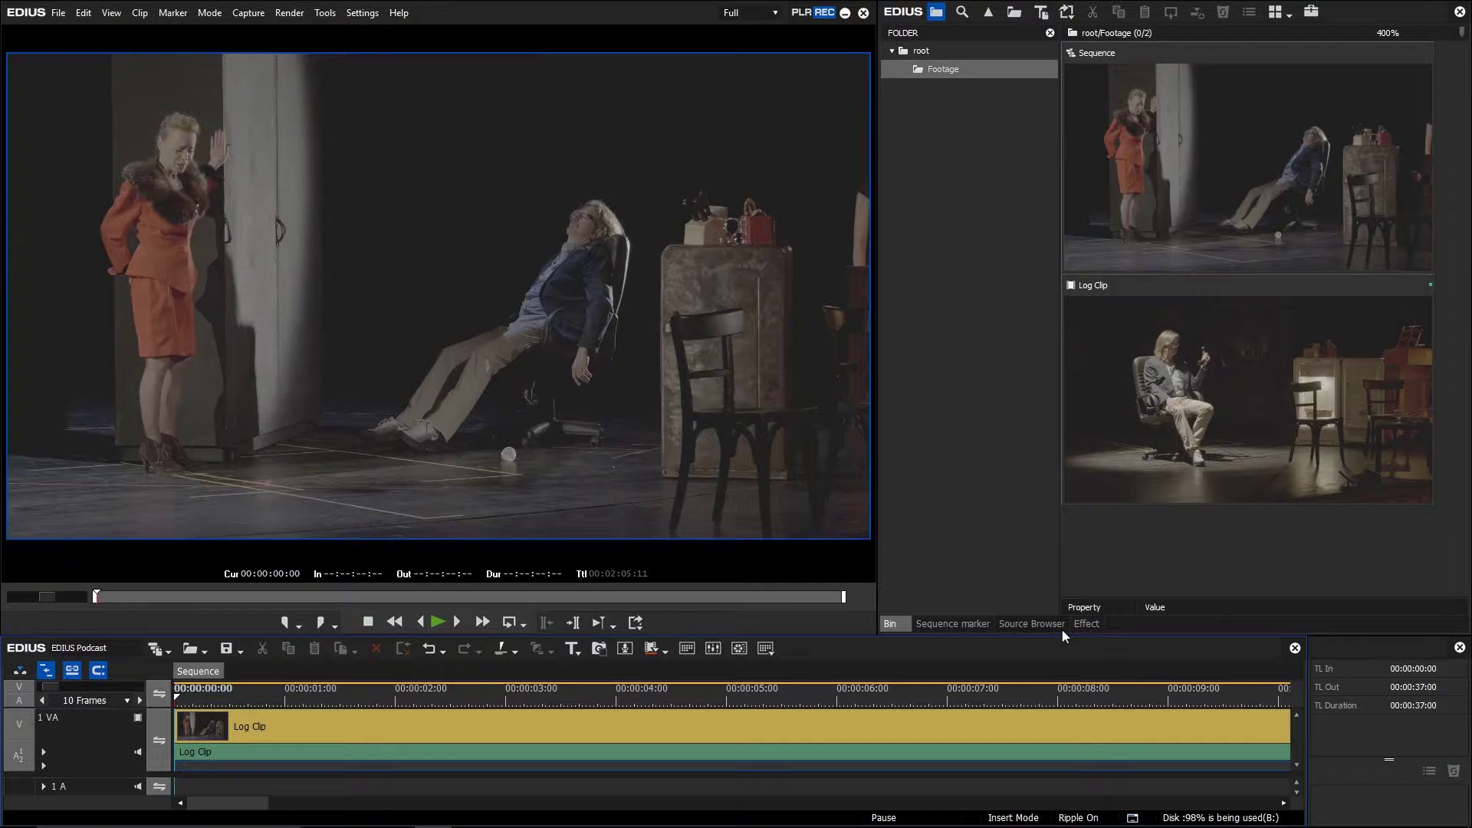
- Drag Primary Color Correction from VideoFilters > Color Correction onto the Log Clip and open its settings
{"action": "left_click", "coordinate": [1075, 623]}
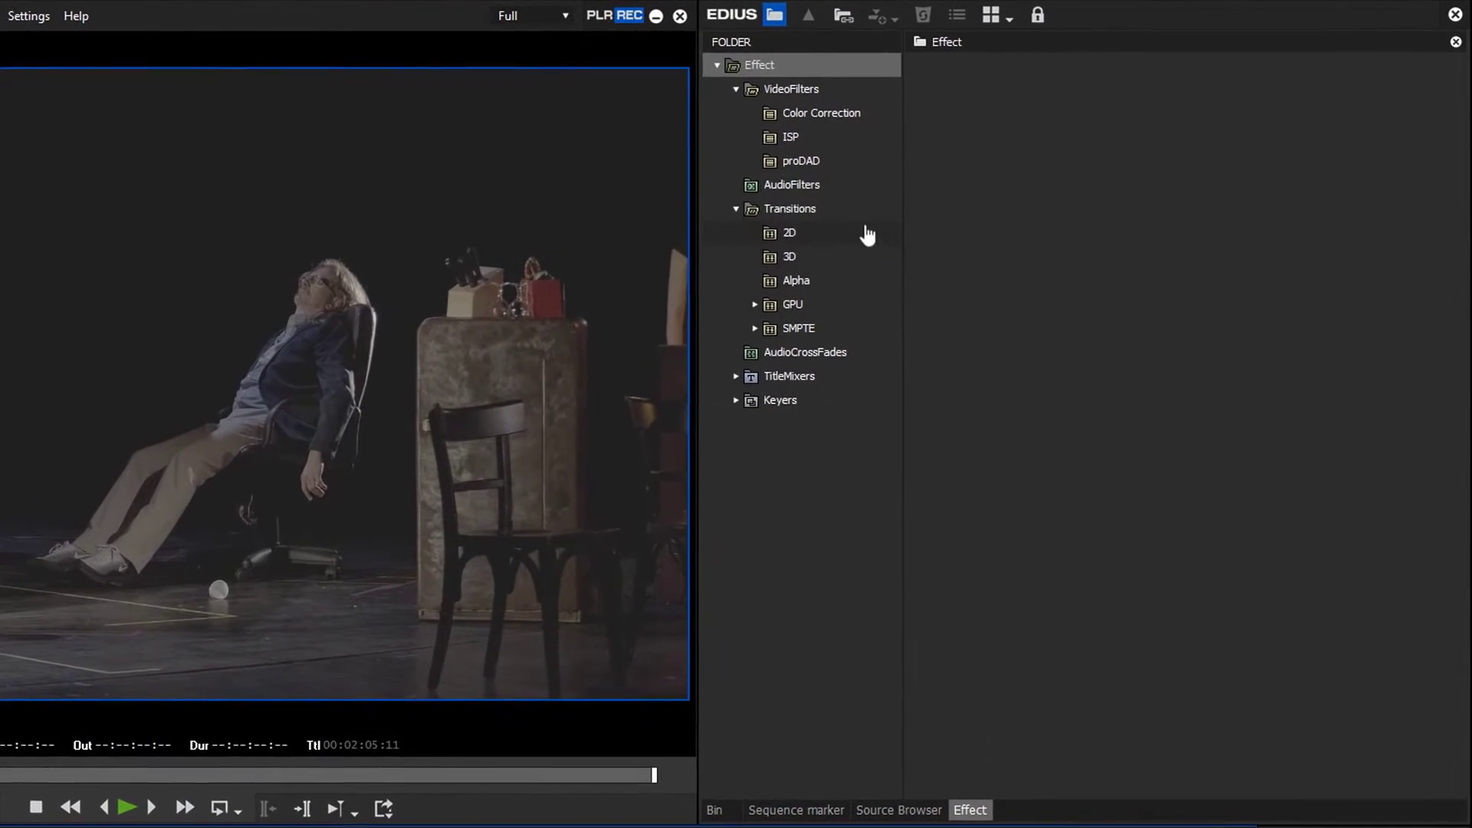
{"action": "left_click", "coordinate": [828, 121]}
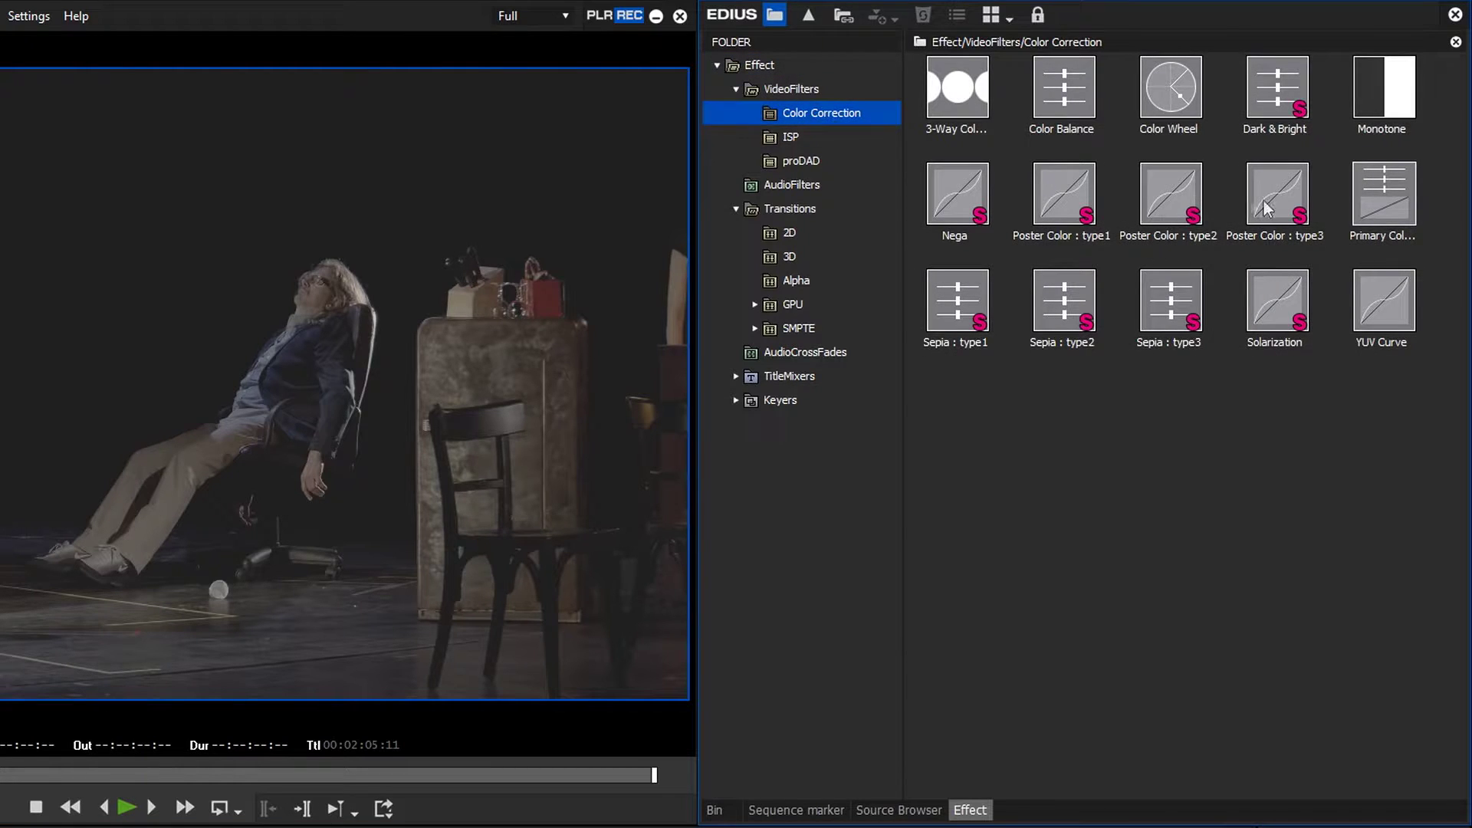
{"action": "left_click", "coordinate": [1369, 215]}
{"action": "left_click_drag", "start_coordinate": [1369, 215], "coordinate": [664, 698]}
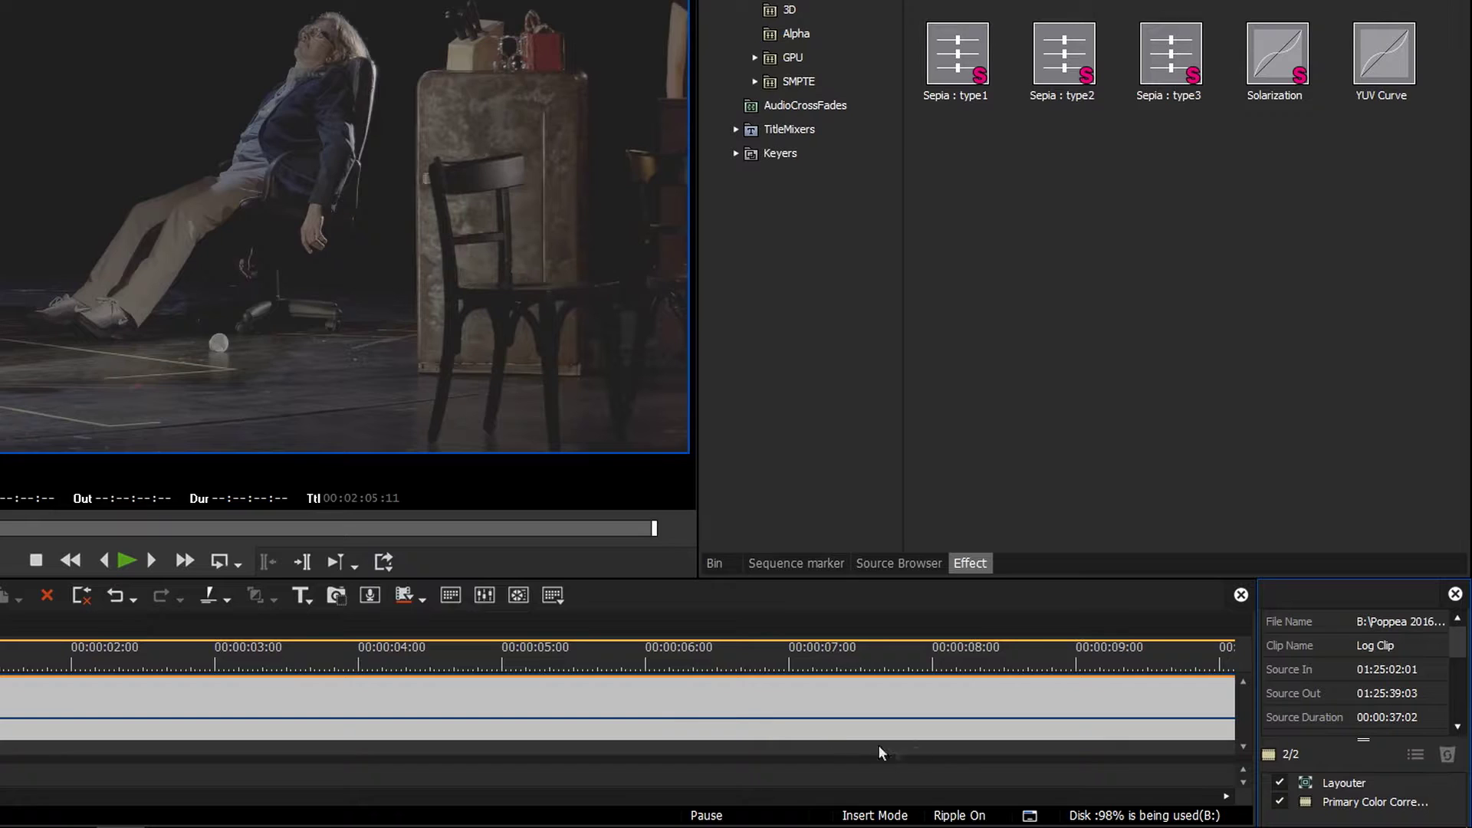
{"action": "double_click", "coordinate": [1324, 802]}
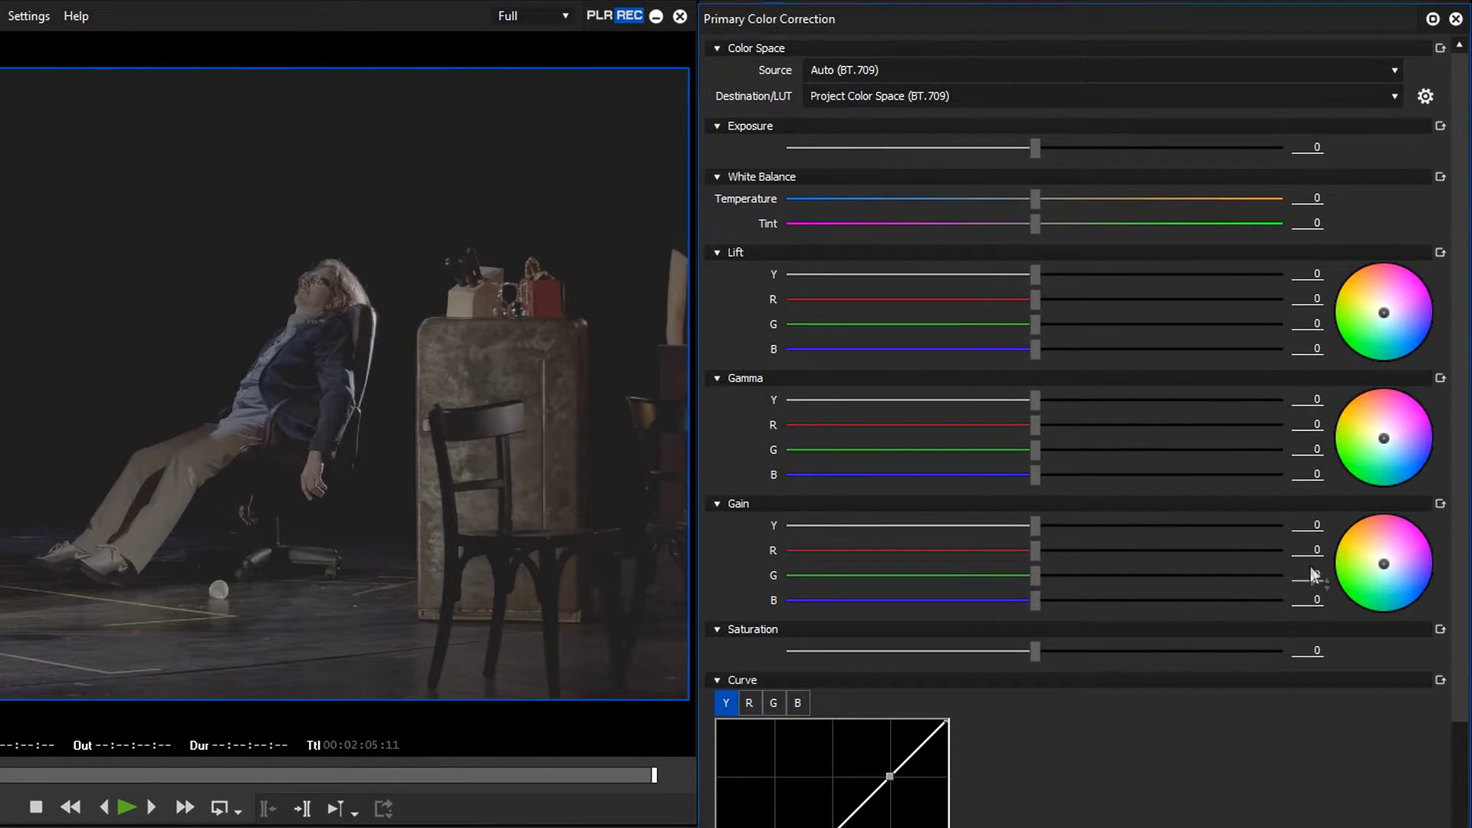
- Import all the .cube files from the LUT folder into the LUT registration settings
{"action": "left_click", "coordinate": [1423, 99]}
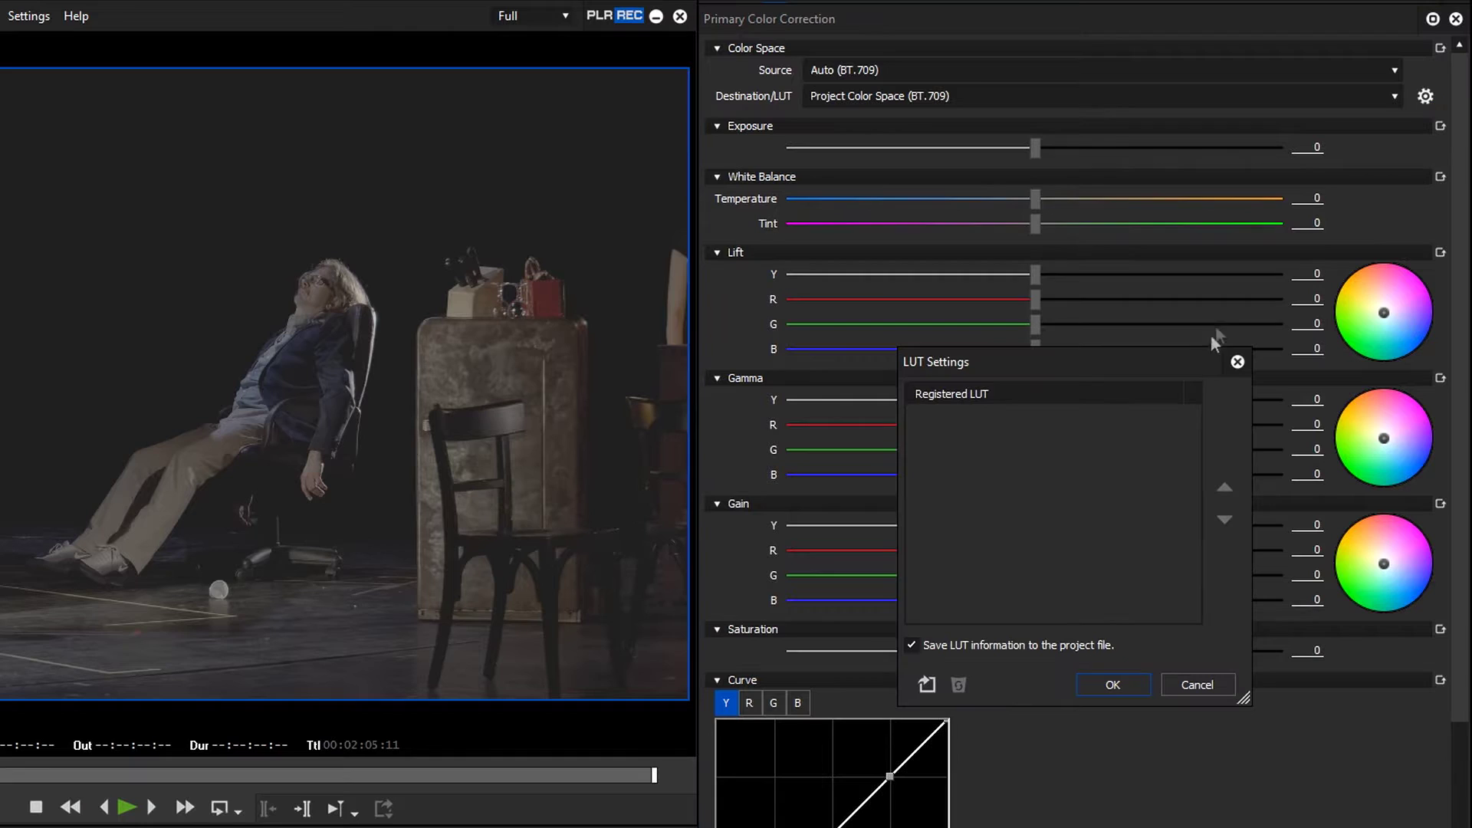
{"action": "left_click", "coordinate": [935, 682]}
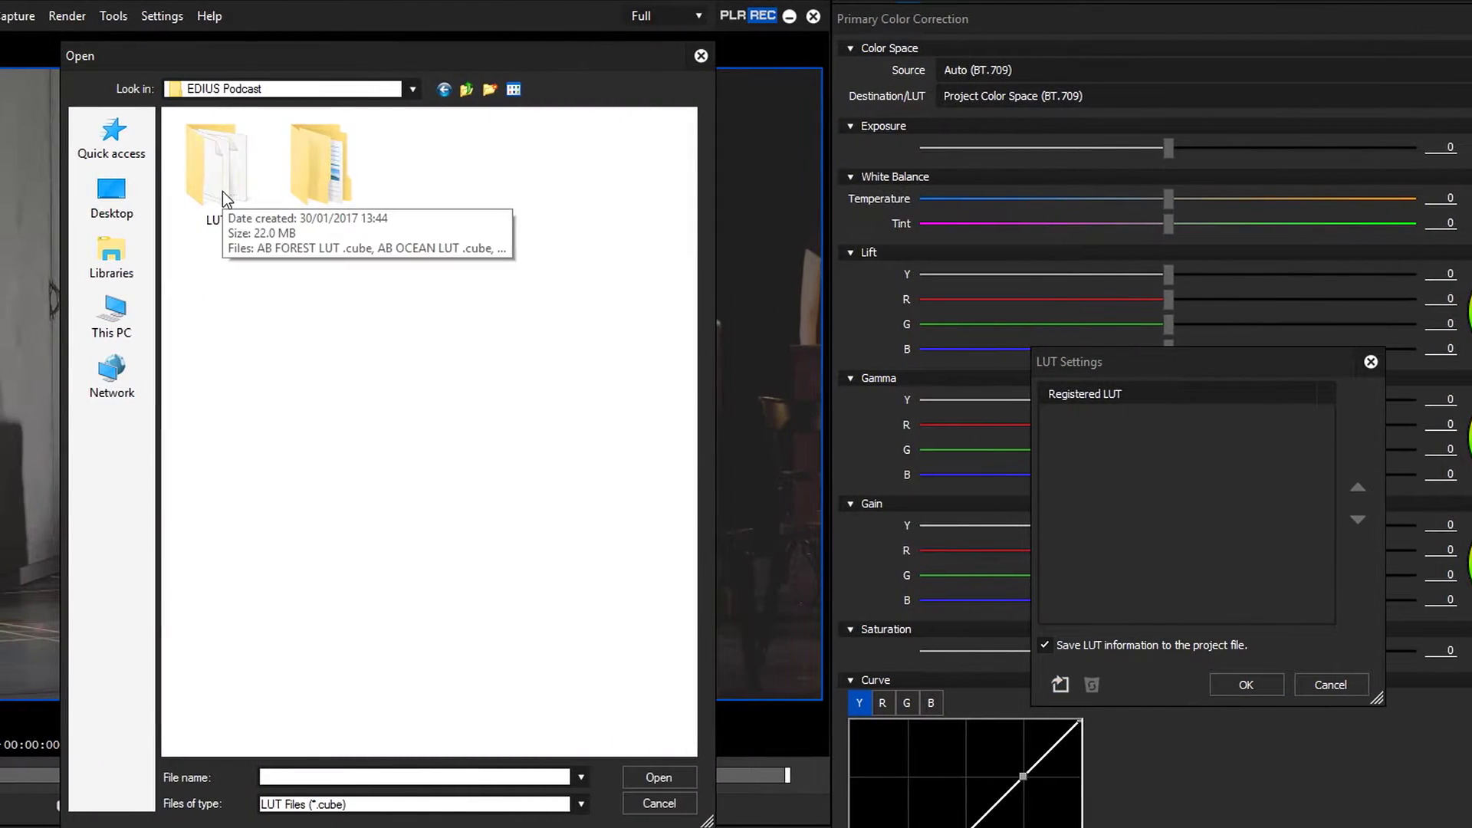
{"action": "double_click", "coordinate": [222, 191]}
{"action": "key", "text": "ctrl+a"}
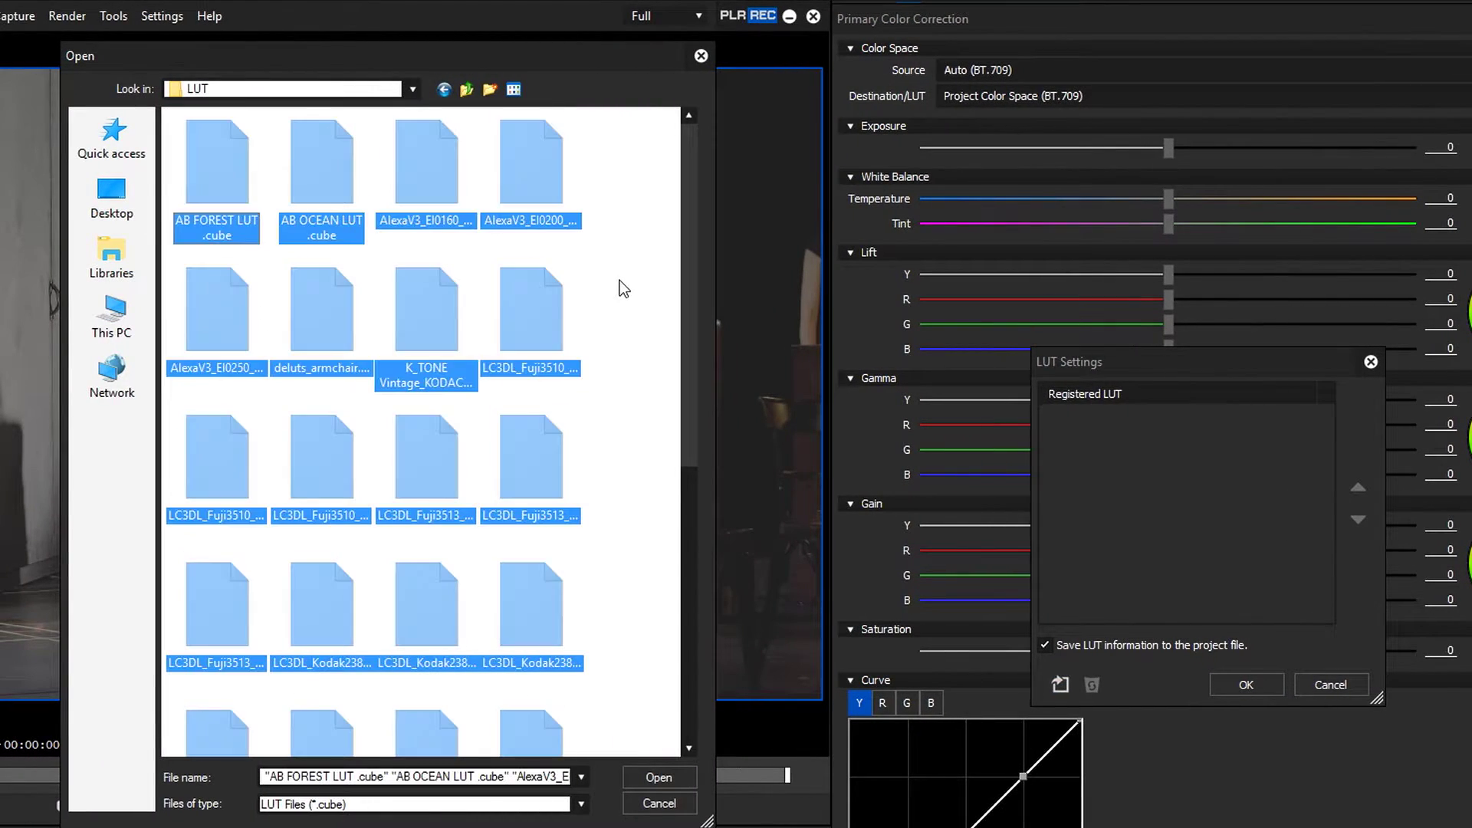
{"action": "left_click", "coordinate": [663, 776]}
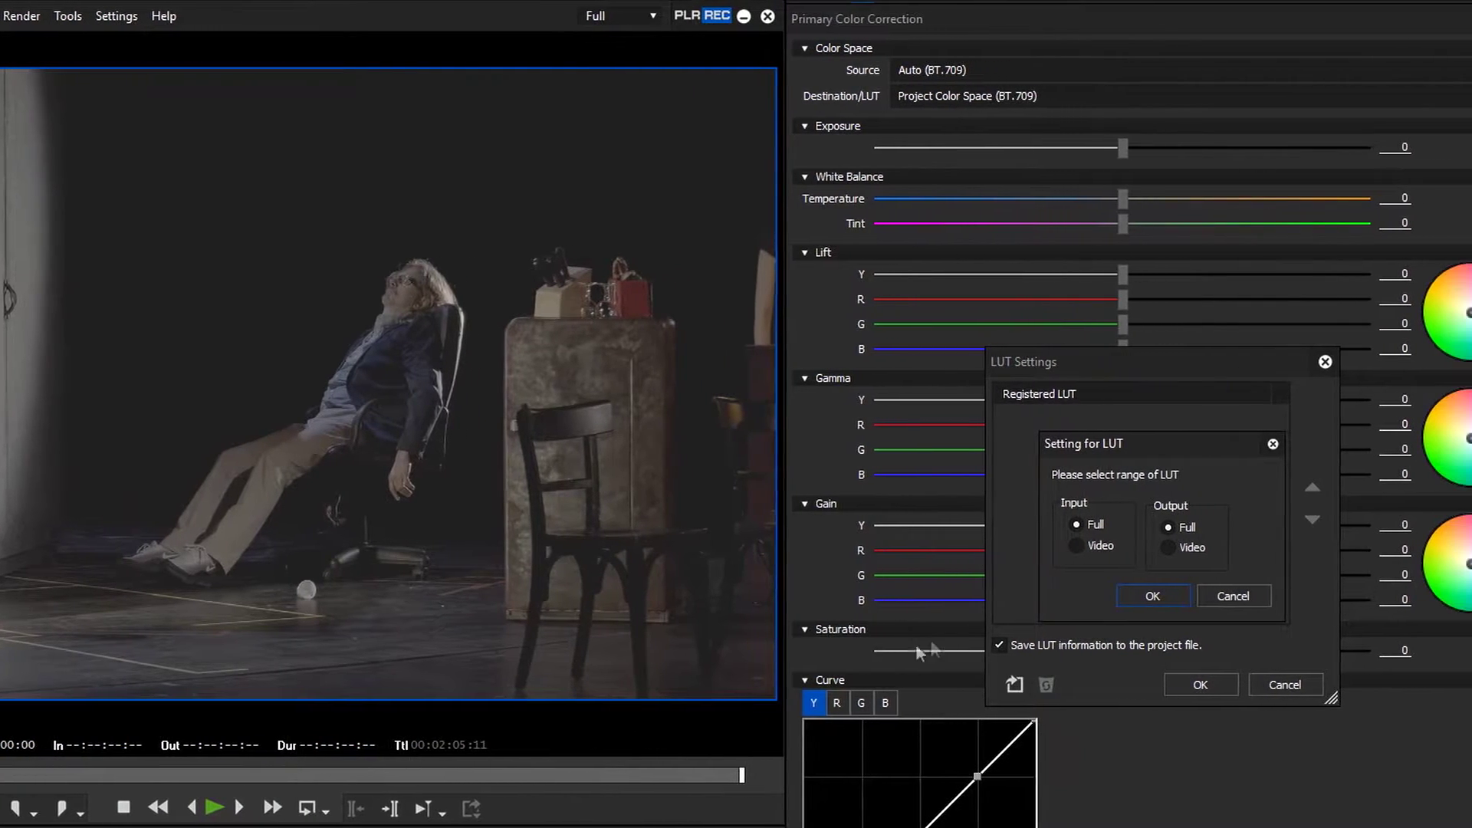
- Confirm Full input/output range and remove LC3DL_Kodak2393_log2hd_CUSPclip from the registered LUTs
{"action": "left_click", "coordinate": [1188, 594]}
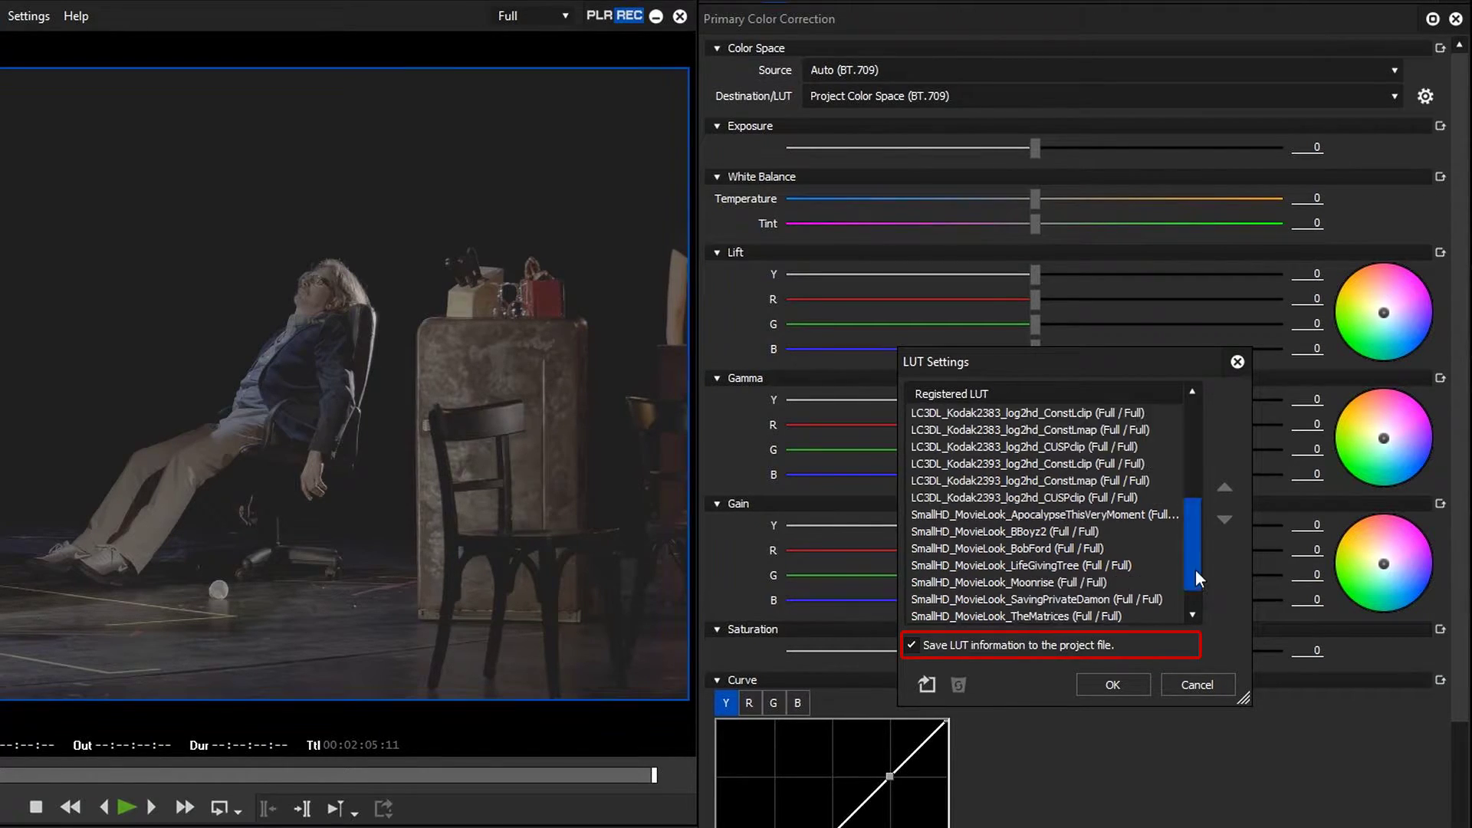
{"action": "left_click_drag", "start_coordinate": [1194, 569], "coordinate": [1196, 588]}
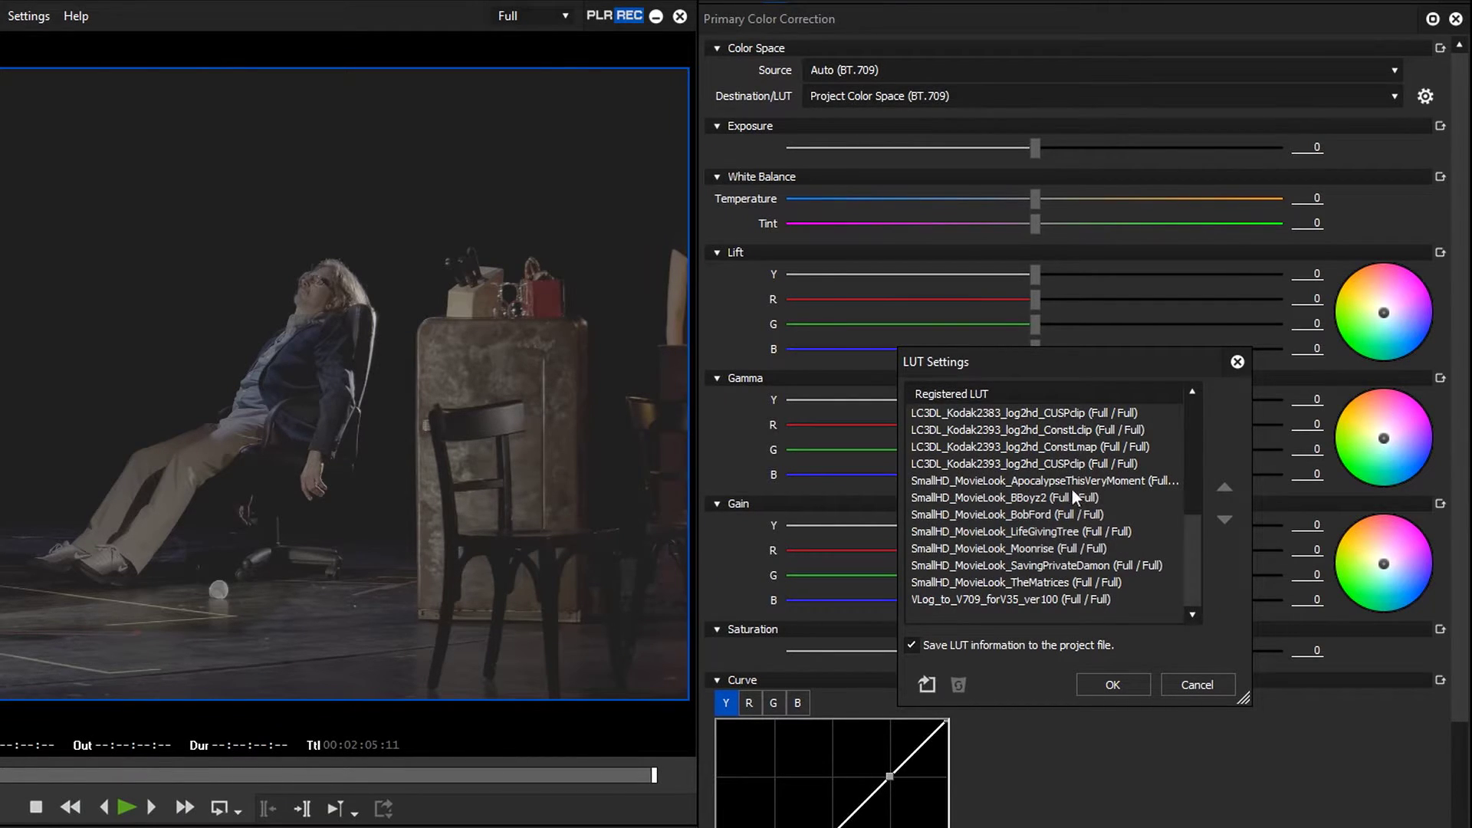
{"action": "left_click", "coordinate": [1048, 465]}
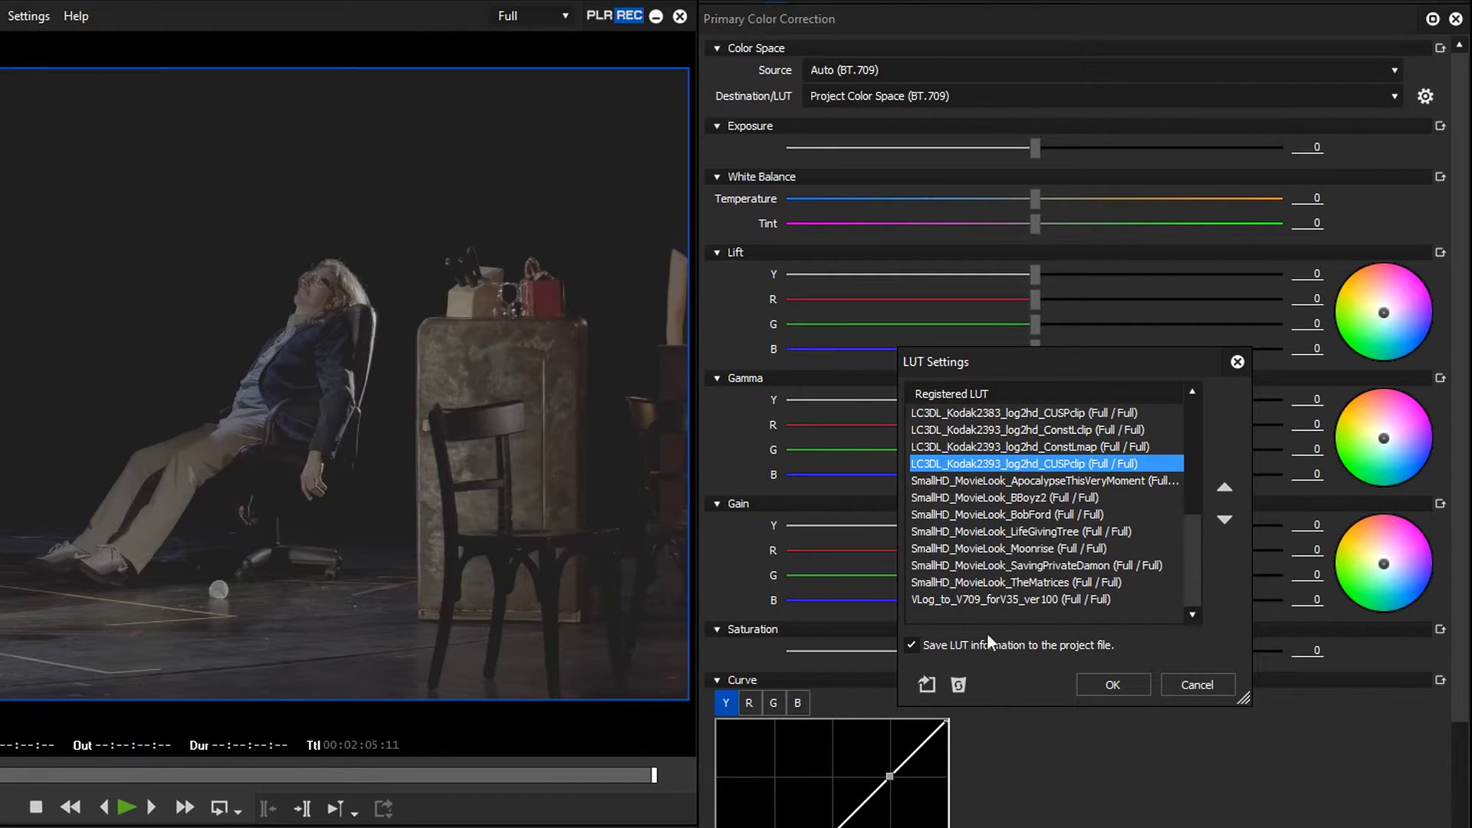
{"action": "left_click", "coordinate": [958, 685]}
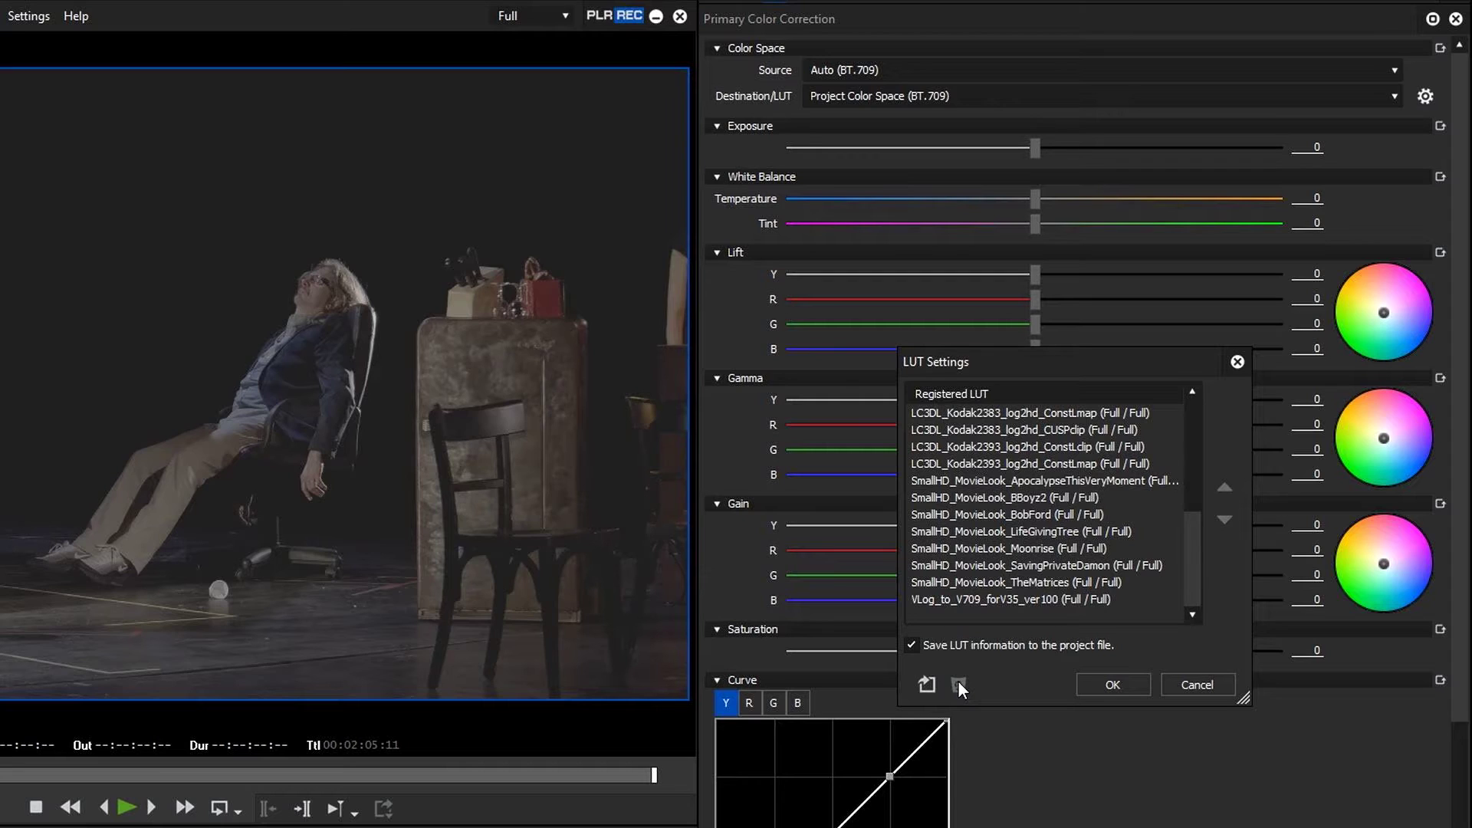
- Move VLog_to_V709_forV35_ver100 up three places and ApocalypseThisVeryMoment down two, then save the list
{"action": "left_click", "coordinate": [986, 601]}
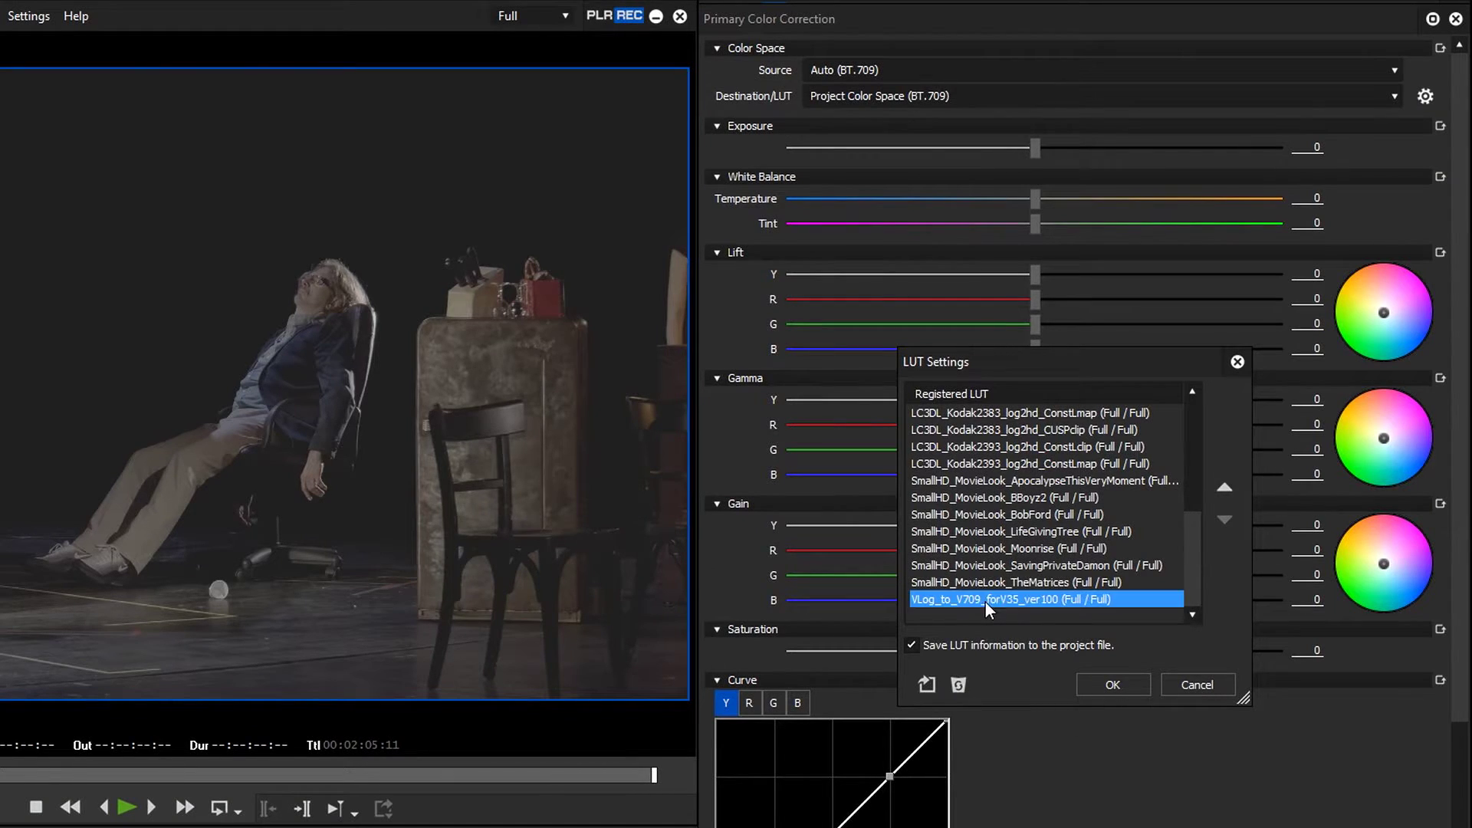
{"action": "left_click", "coordinate": [1223, 488]}
{"action": "left_click", "coordinate": [1224, 488]}
{"action": "left_click", "coordinate": [1223, 487]}
{"action": "left_click", "coordinate": [1223, 487]}
{"action": "left_click", "coordinate": [1223, 487]}
{"action": "left_click", "coordinate": [1223, 487]}
{"action": "left_click", "coordinate": [1224, 487]}
{"action": "left_click", "coordinate": [1224, 488]}
{"action": "left_click", "coordinate": [1224, 488]}
{"action": "left_click", "coordinate": [1223, 487]}
{"action": "left_click", "coordinate": [1224, 488]}
{"action": "left_click", "coordinate": [1224, 488]}
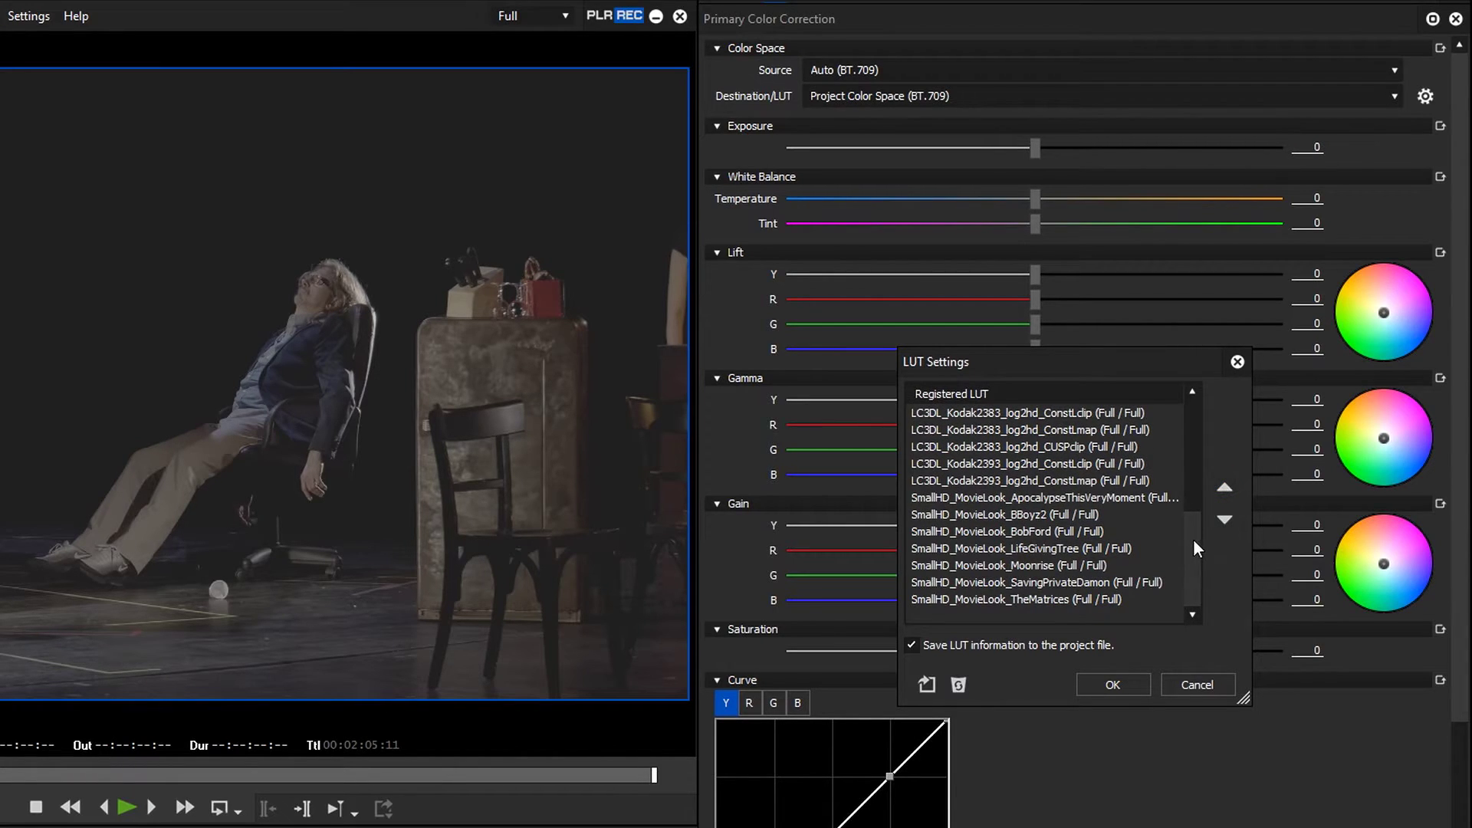
{"action": "left_click", "coordinate": [1119, 497]}
{"action": "left_click", "coordinate": [1224, 519]}
{"action": "left_click", "coordinate": [1224, 519]}
{"action": "left_click", "coordinate": [1224, 519]}
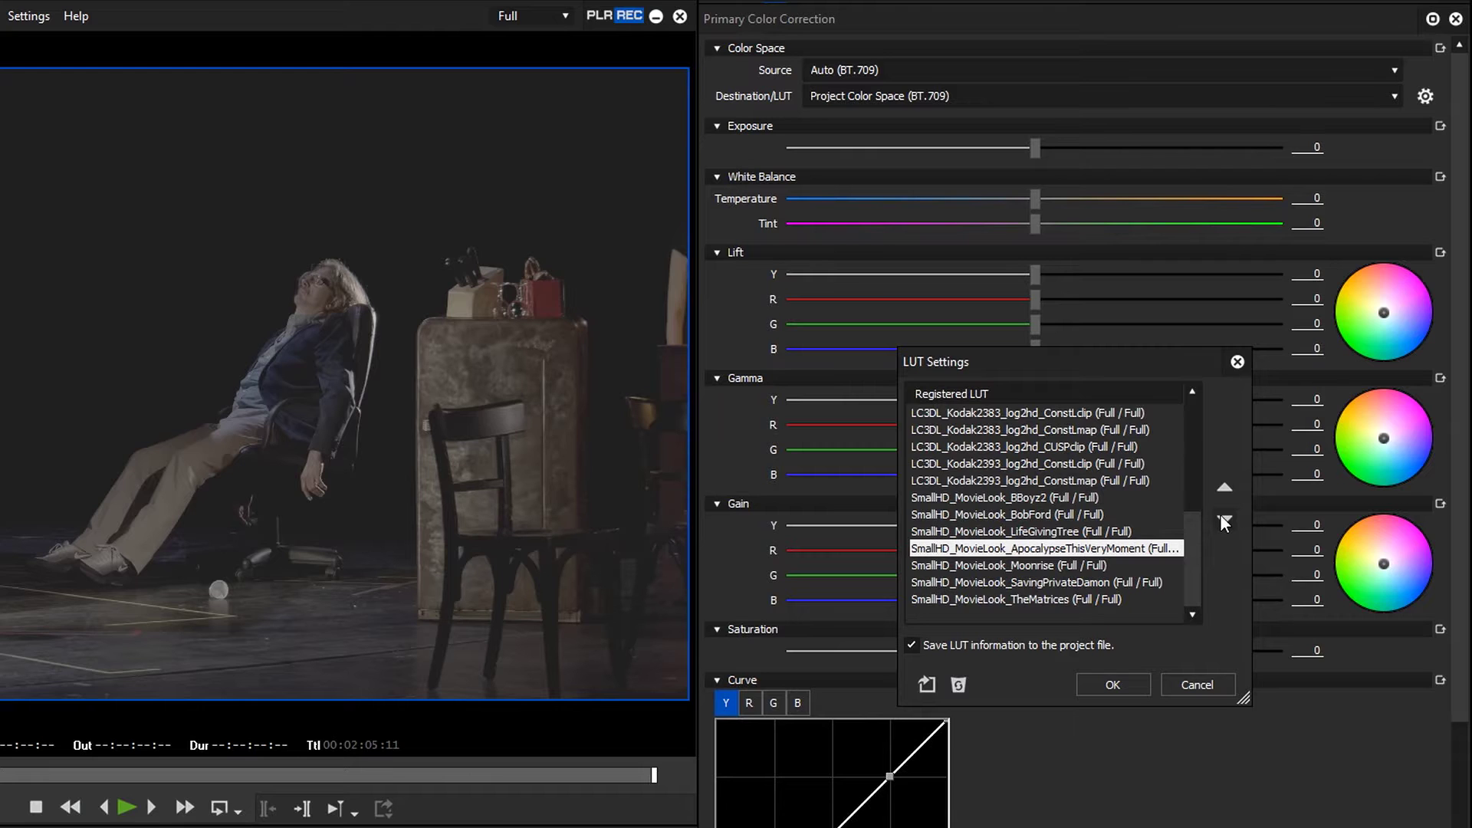
{"action": "left_click", "coordinate": [1128, 679]}
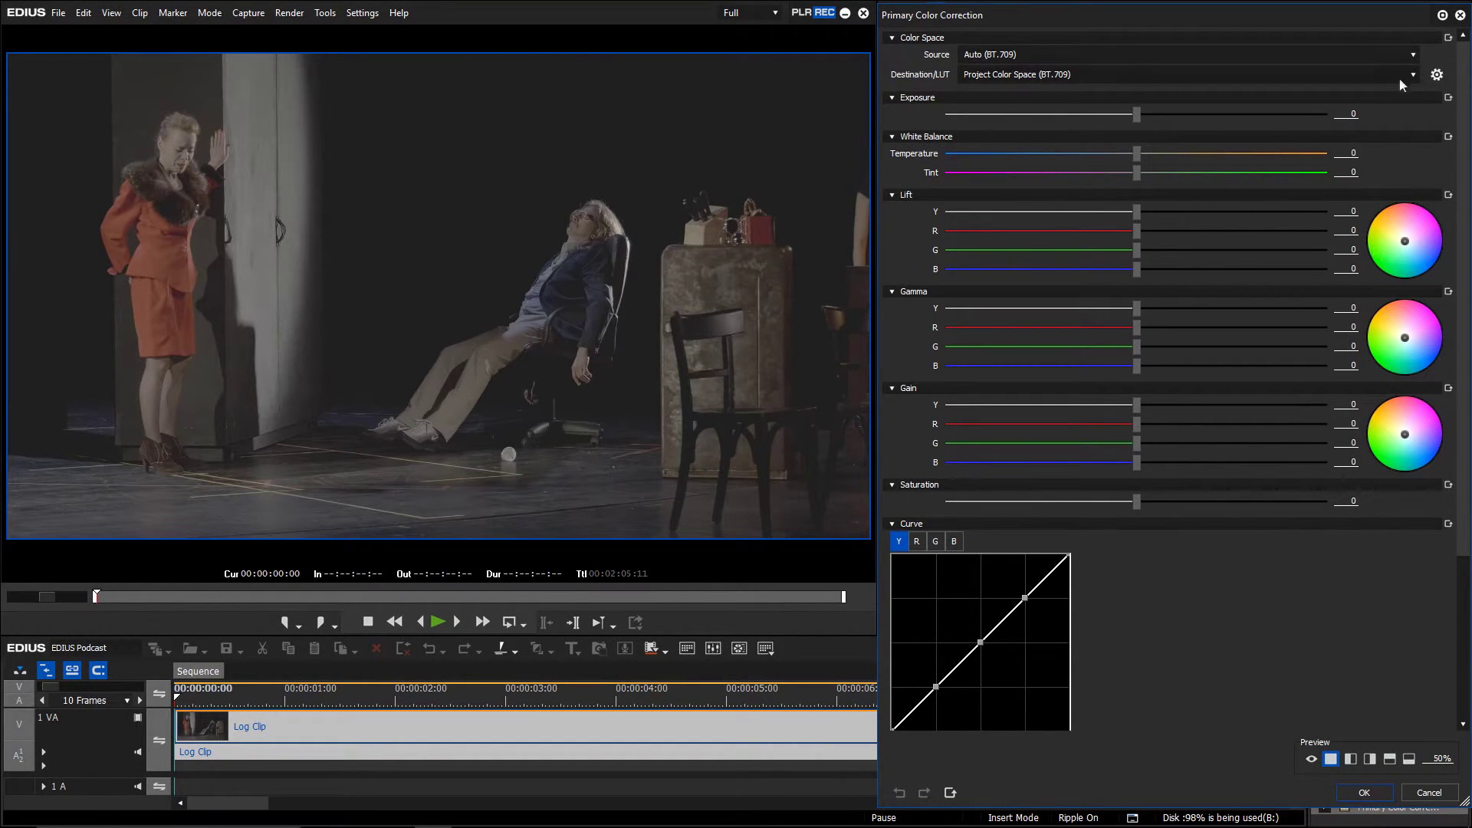
- From the Destination/LUT list, pick AB FOREST LUT for the forest clip and AB OCEAN LUT for the Fluss clip
{"action": "left_click", "coordinate": [1414, 75]}
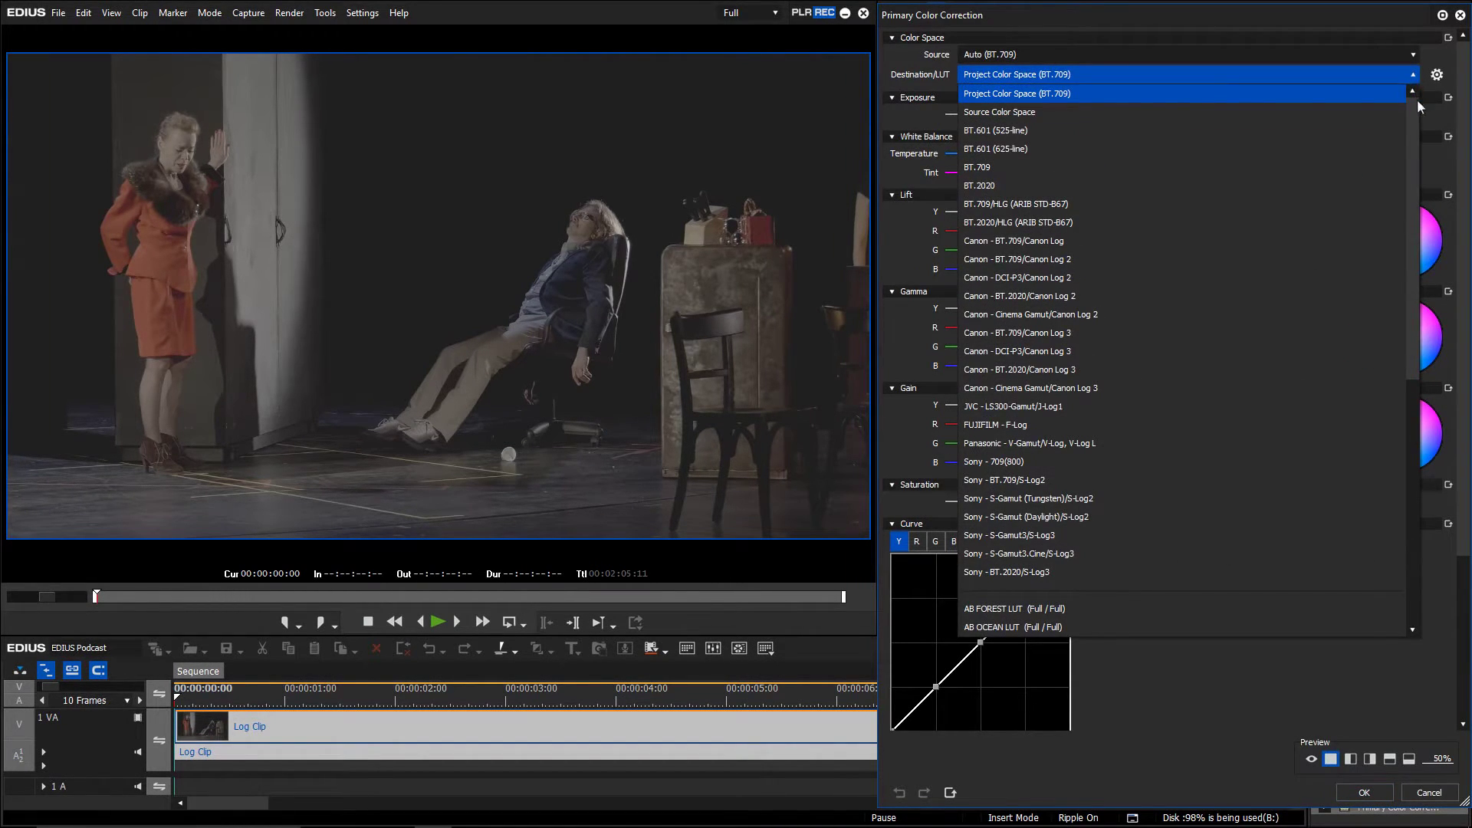
{"action": "left_click_drag", "start_coordinate": [1417, 99], "coordinate": [1409, 378]}
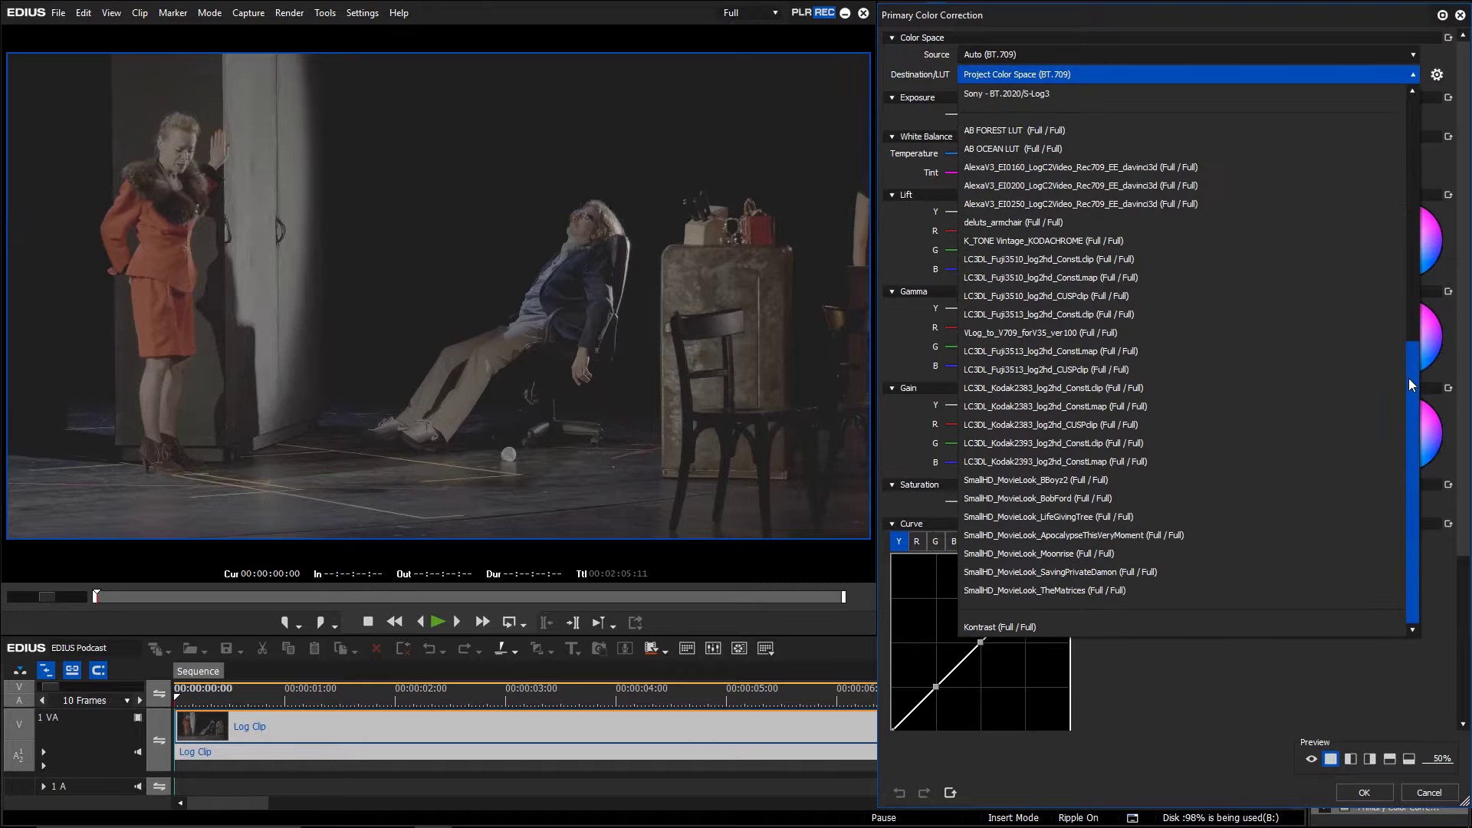
{"action": "left_click", "coordinate": [1163, 332]}
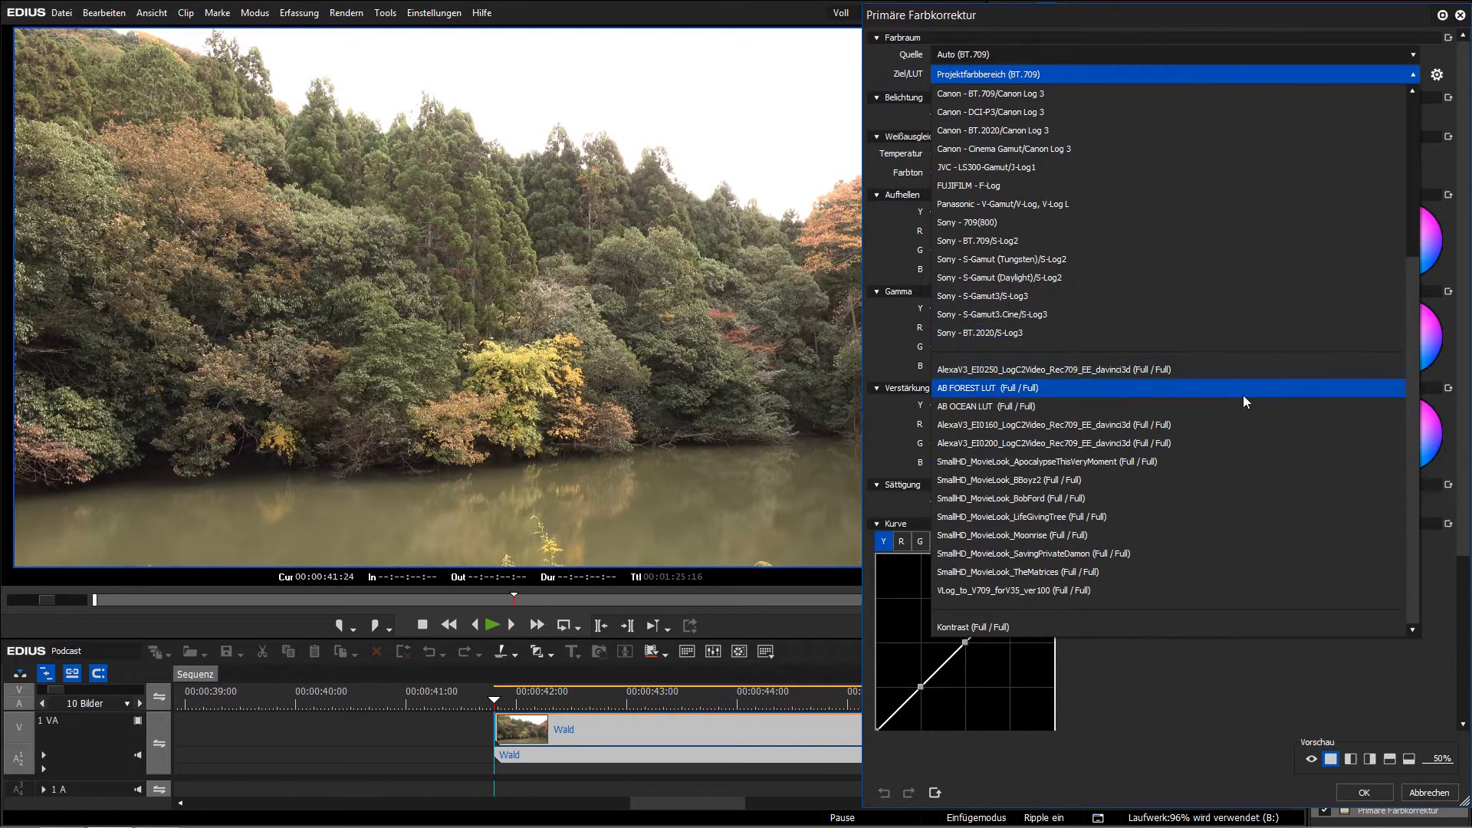
{"action": "left_click", "coordinate": [1244, 394]}
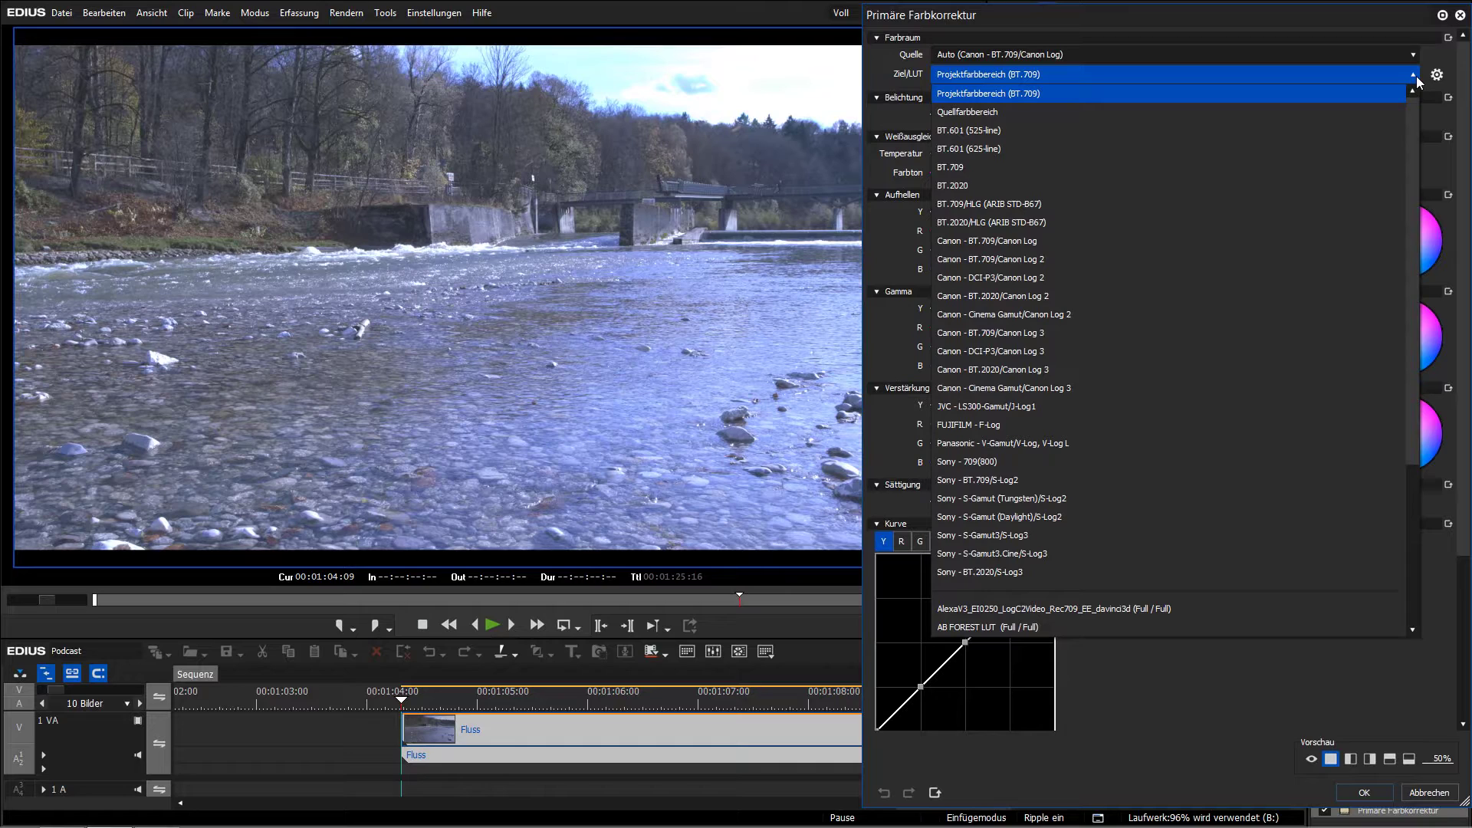
{"action": "scroll", "coordinate": [1418, 111], "scroll_direction": "down", "scroll_amount": 4}
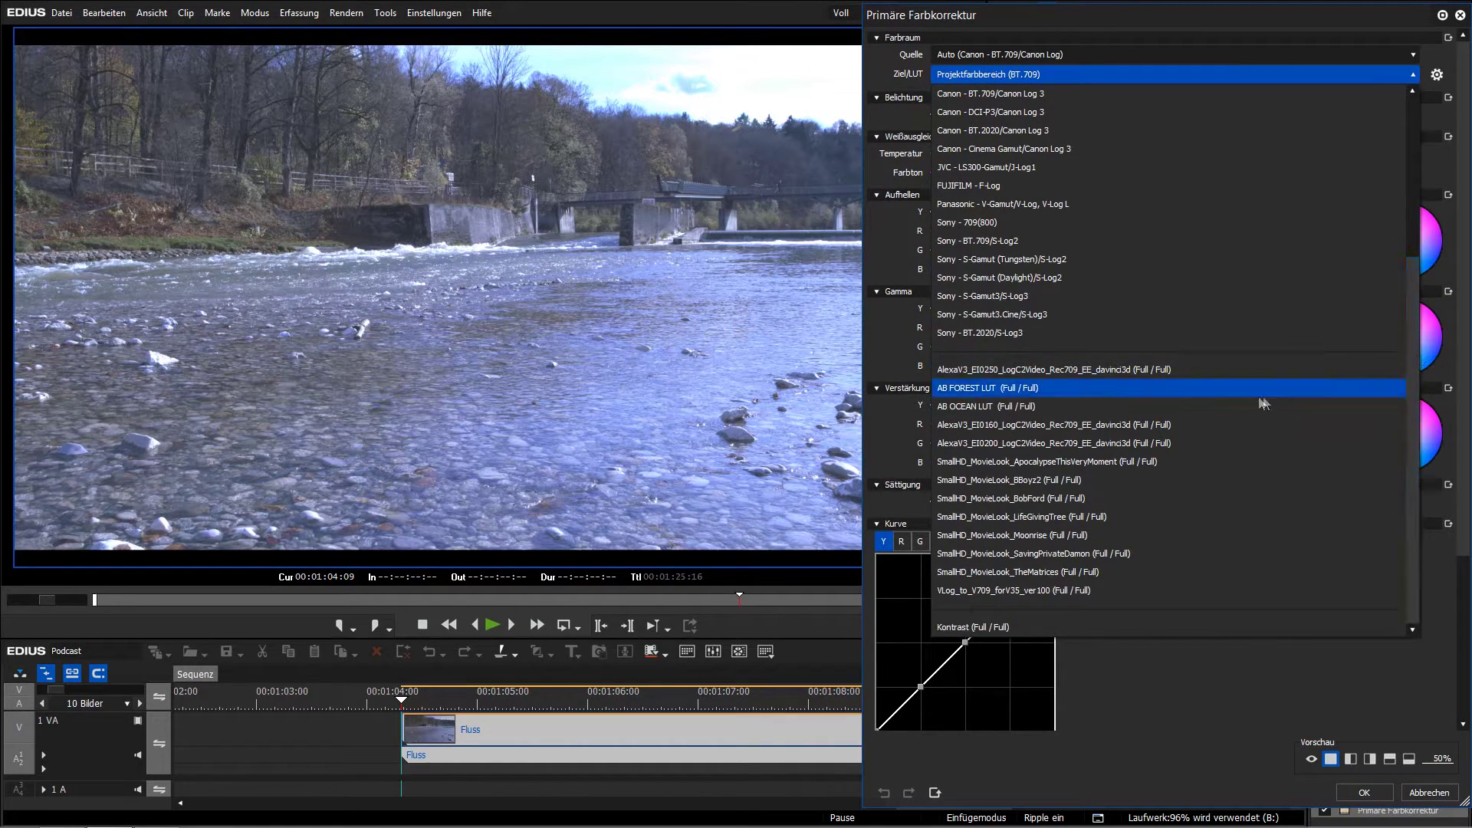
{"action": "left_click", "coordinate": [1251, 405]}
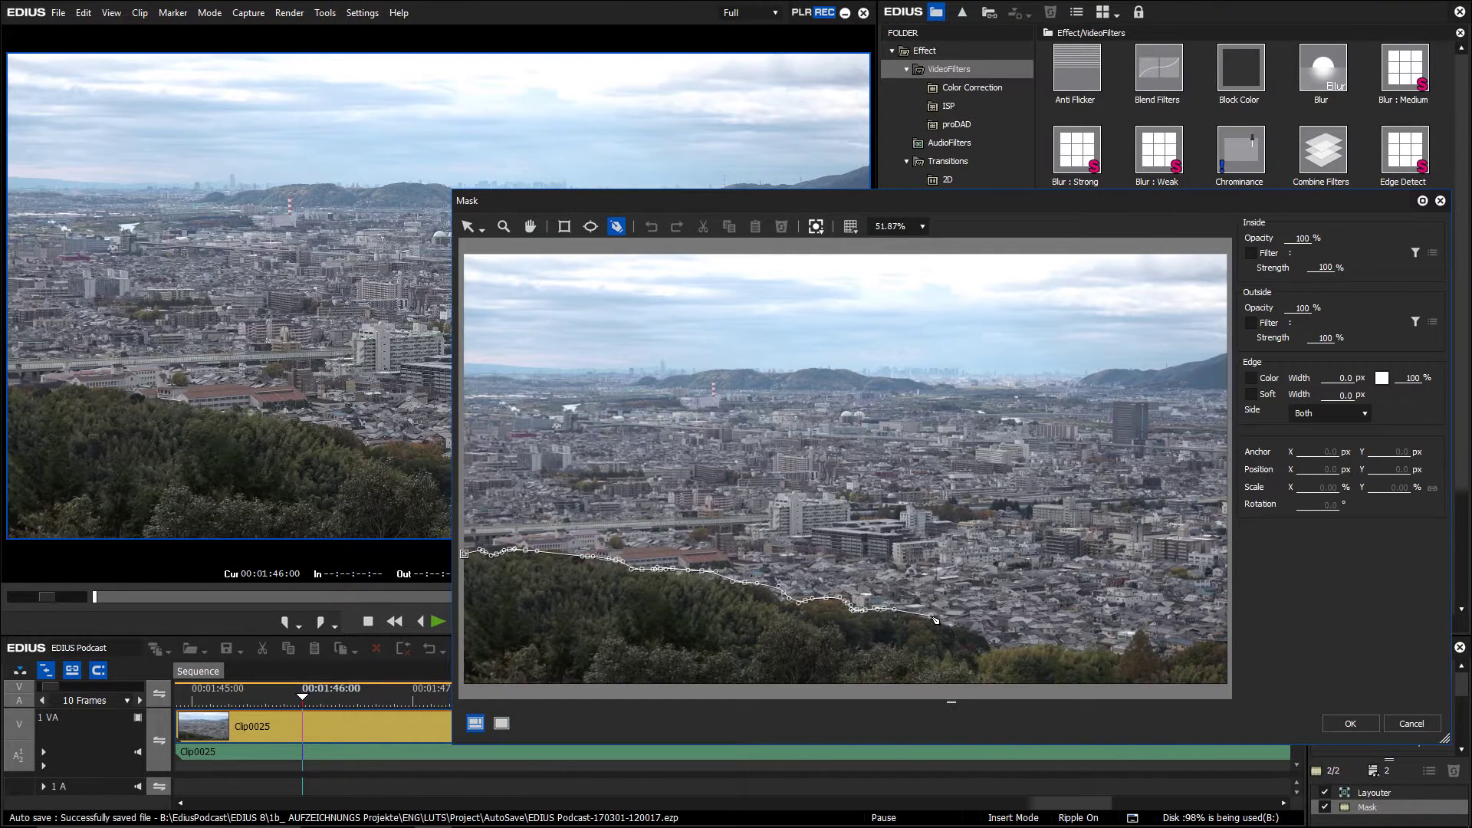
- Trace a mask path along the treeline and give it a soft edge of width 3.8
{"action": "left_click", "coordinate": [937, 618]}
{"action": "left_click", "coordinate": [969, 630]}
{"action": "left_click", "coordinate": [989, 643]}
{"action": "mouse_move", "coordinate": [997, 650]}
{"action": "left_mouse_down"}
{"action": "mouse_move", "coordinate": [1116, 653]}
{"action": "mouse_move", "coordinate": [1142, 636]}
{"action": "mouse_move", "coordinate": [1166, 658]}
{"action": "mouse_move", "coordinate": [1222, 640]}
{"action": "mouse_move", "coordinate": [1233, 665]}
{"action": "mouse_move", "coordinate": [1230, 691]}
{"action": "mouse_move", "coordinate": [1154, 699]}
{"action": "mouse_move", "coordinate": [465, 692]}
{"action": "mouse_move", "coordinate": [465, 553]}
{"action": "left_mouse_up"}
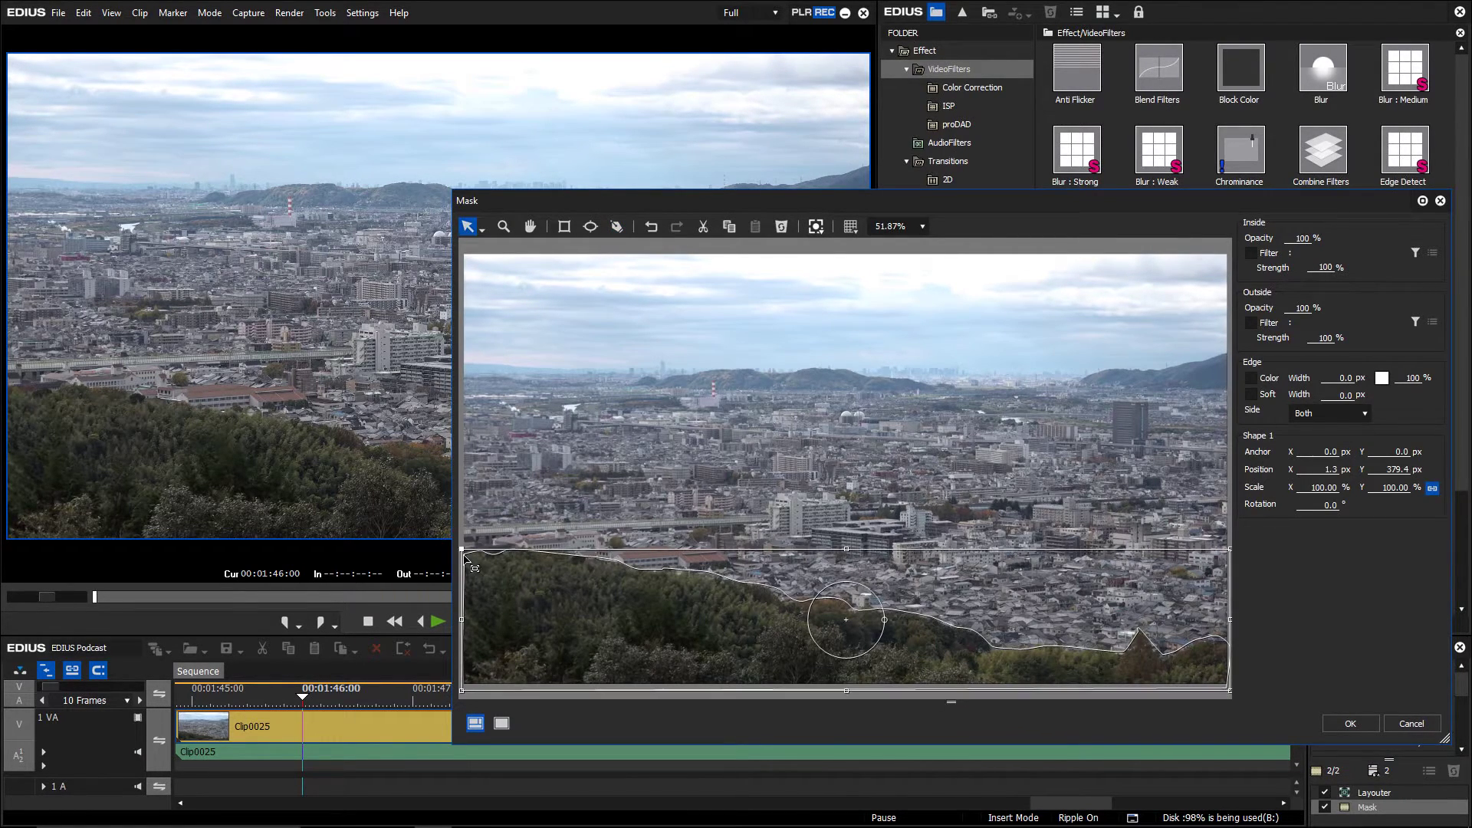
{"action": "left_click", "coordinate": [1251, 394]}
{"action": "left_click", "coordinate": [1351, 395]}
{"action": "type", "text": "3.8"}
- Set the mask's inside filter to Primary Color Correction and open its settings
{"action": "left_click", "coordinate": [1251, 254]}
{"action": "left_click", "coordinate": [1415, 253]}
{"action": "left_click", "coordinate": [570, 273]}
{"action": "left_click", "coordinate": [587, 273]}
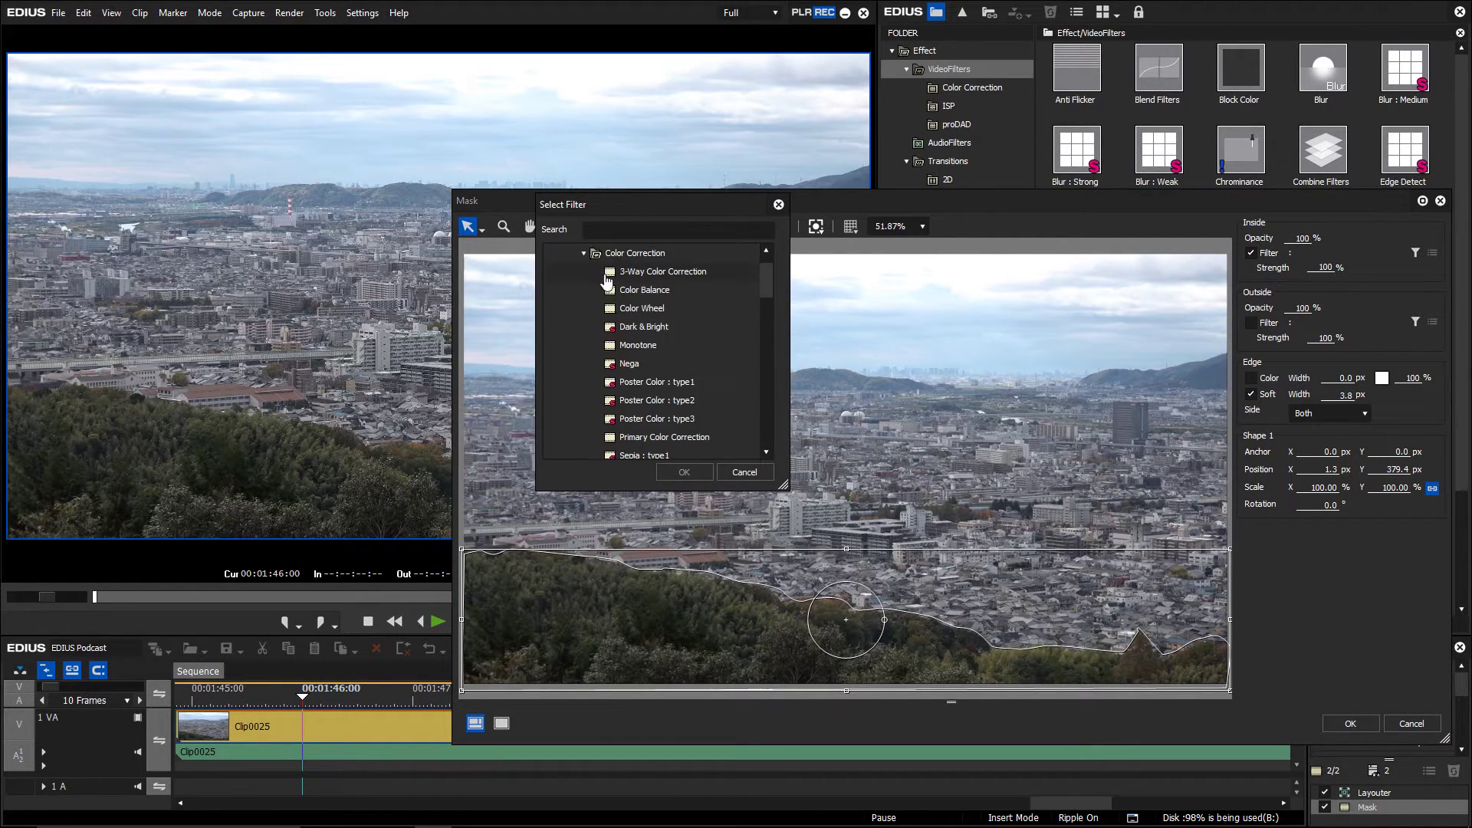
{"action": "left_click", "coordinate": [651, 437]}
{"action": "left_click", "coordinate": [675, 472]}
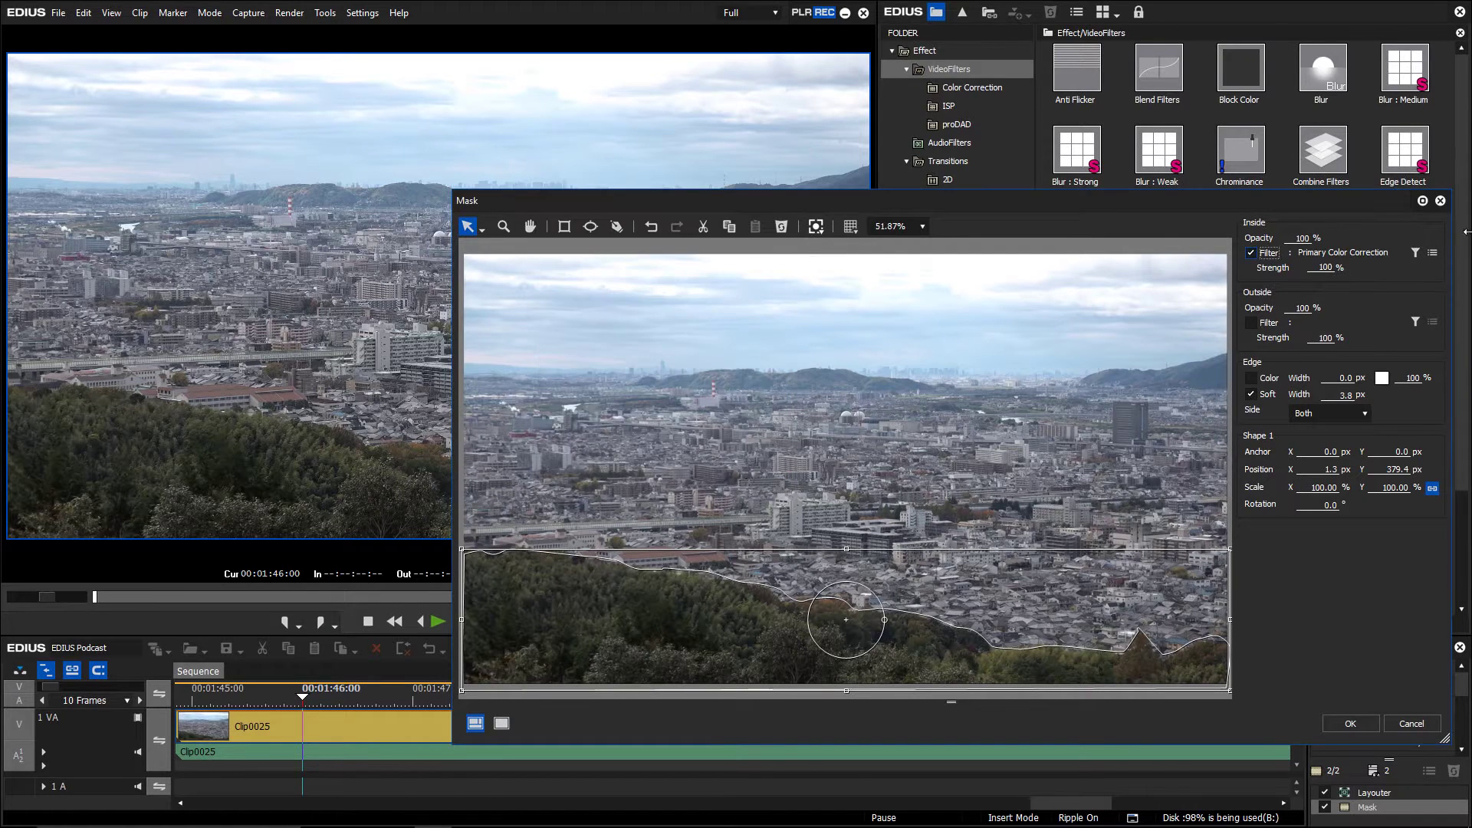
{"action": "left_click", "coordinate": [1432, 253]}
- Apply the SmallHD_MovieLook_TheMatrices LUT inside the mask, confirm, and toggle the mask filter off to compare
{"action": "left_click", "coordinate": [1413, 75]}
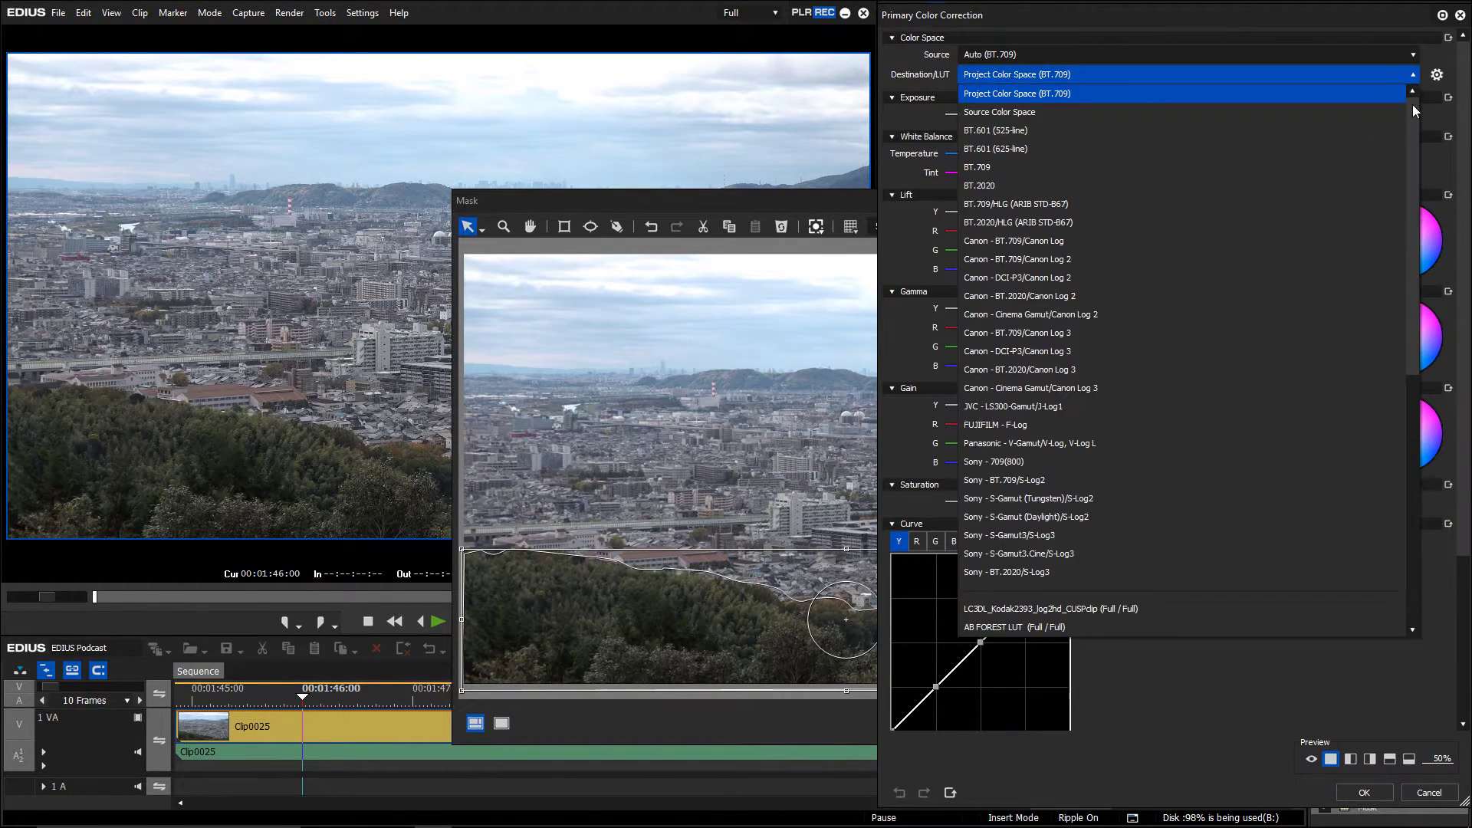
{"action": "left_click_drag", "start_coordinate": [1412, 104], "coordinate": [1411, 374]}
{"action": "left_click", "coordinate": [1126, 580]}
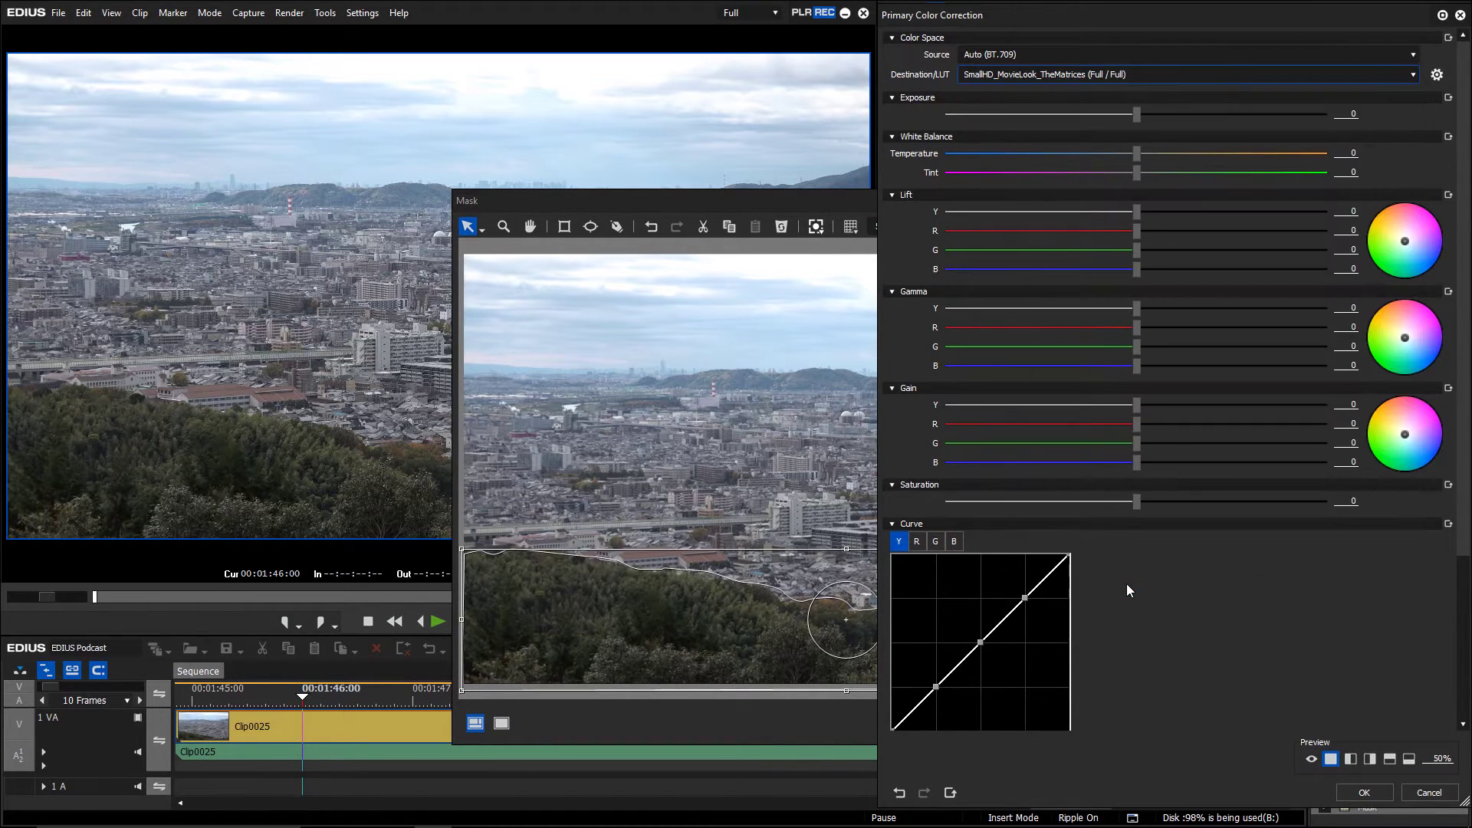
{"action": "left_click", "coordinate": [1349, 790]}
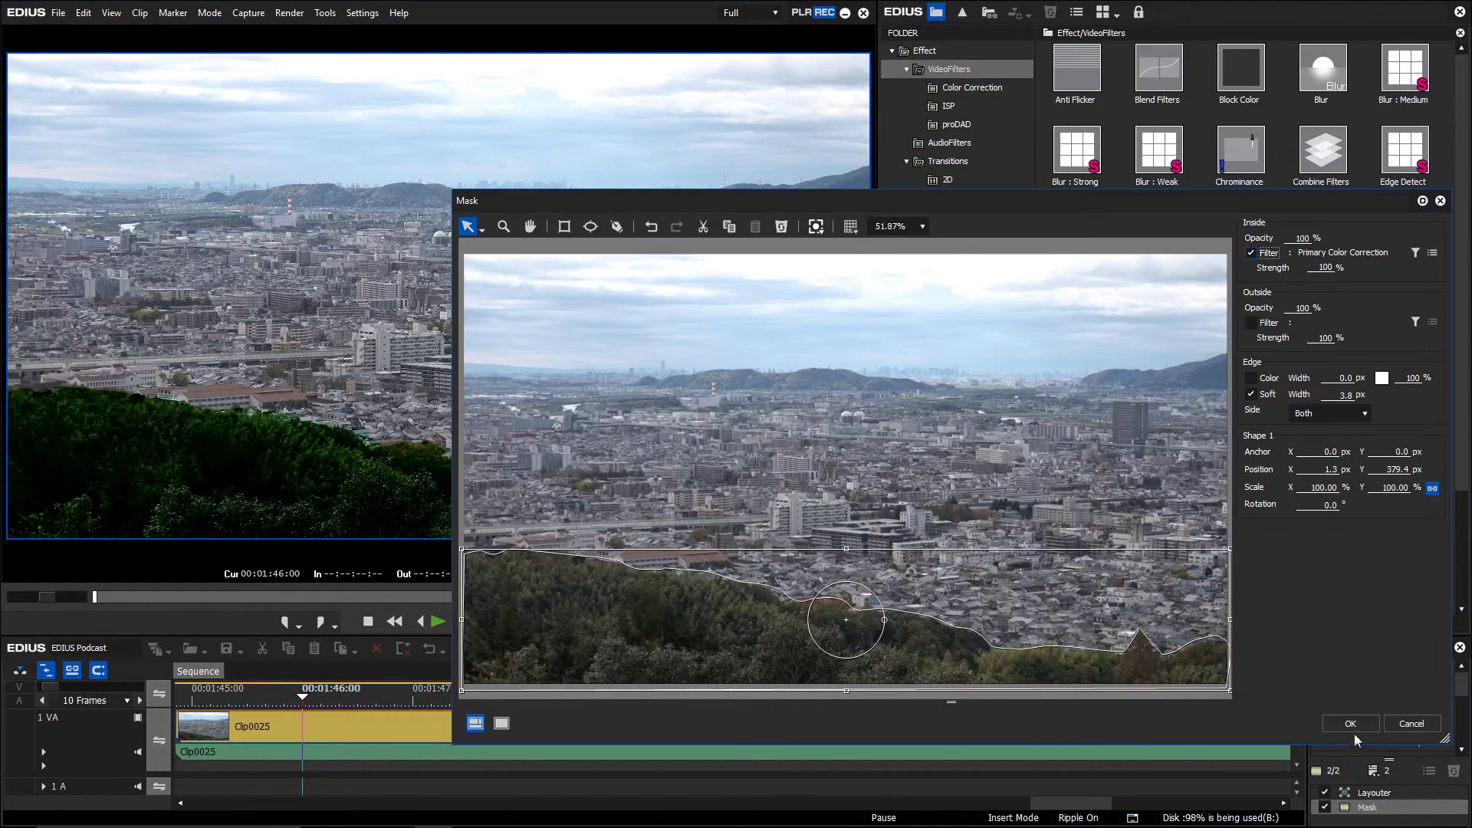
{"action": "left_click", "coordinate": [1354, 722]}
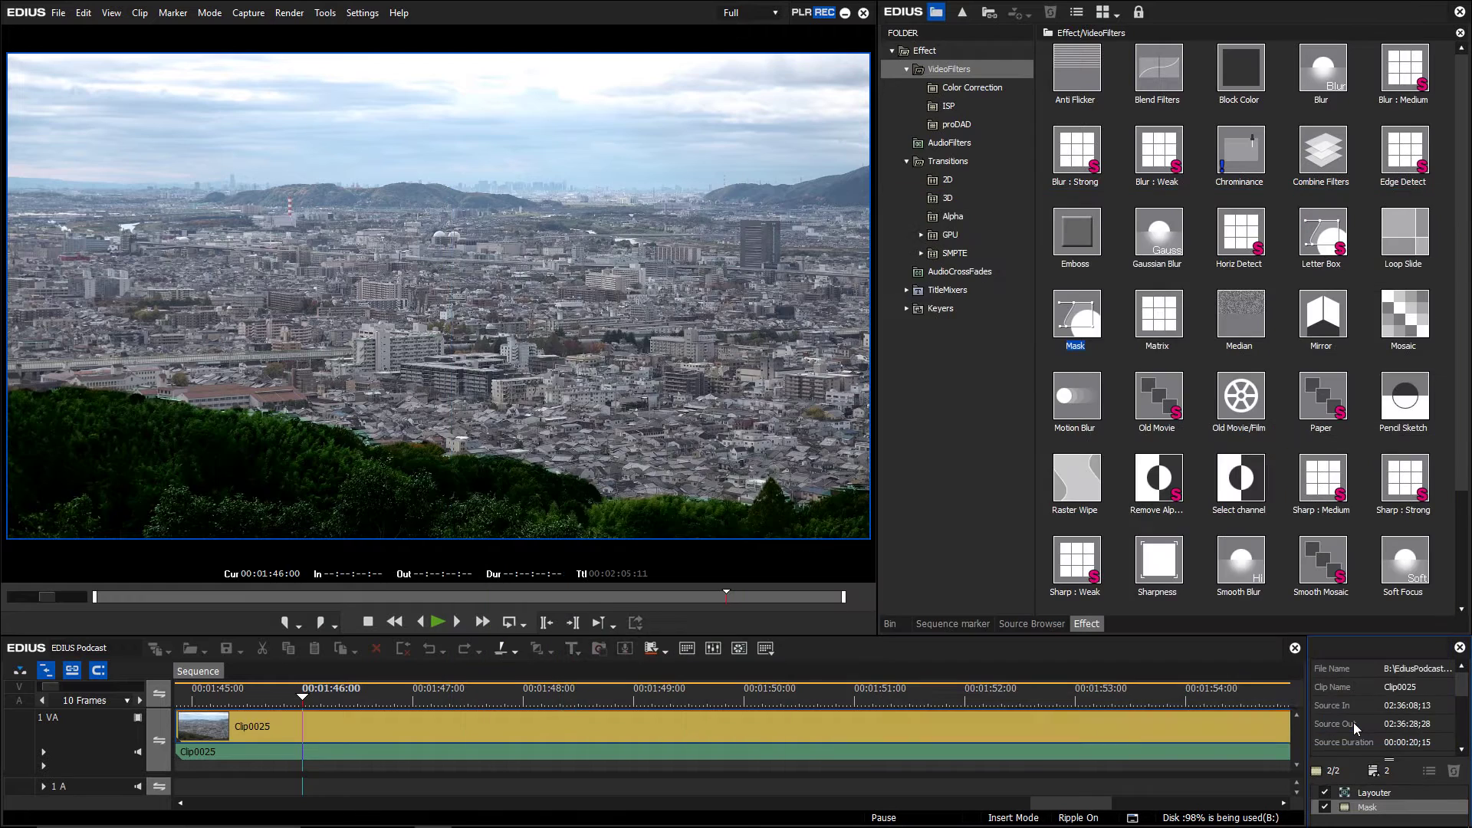
{"action": "left_click", "coordinate": [1326, 807]}
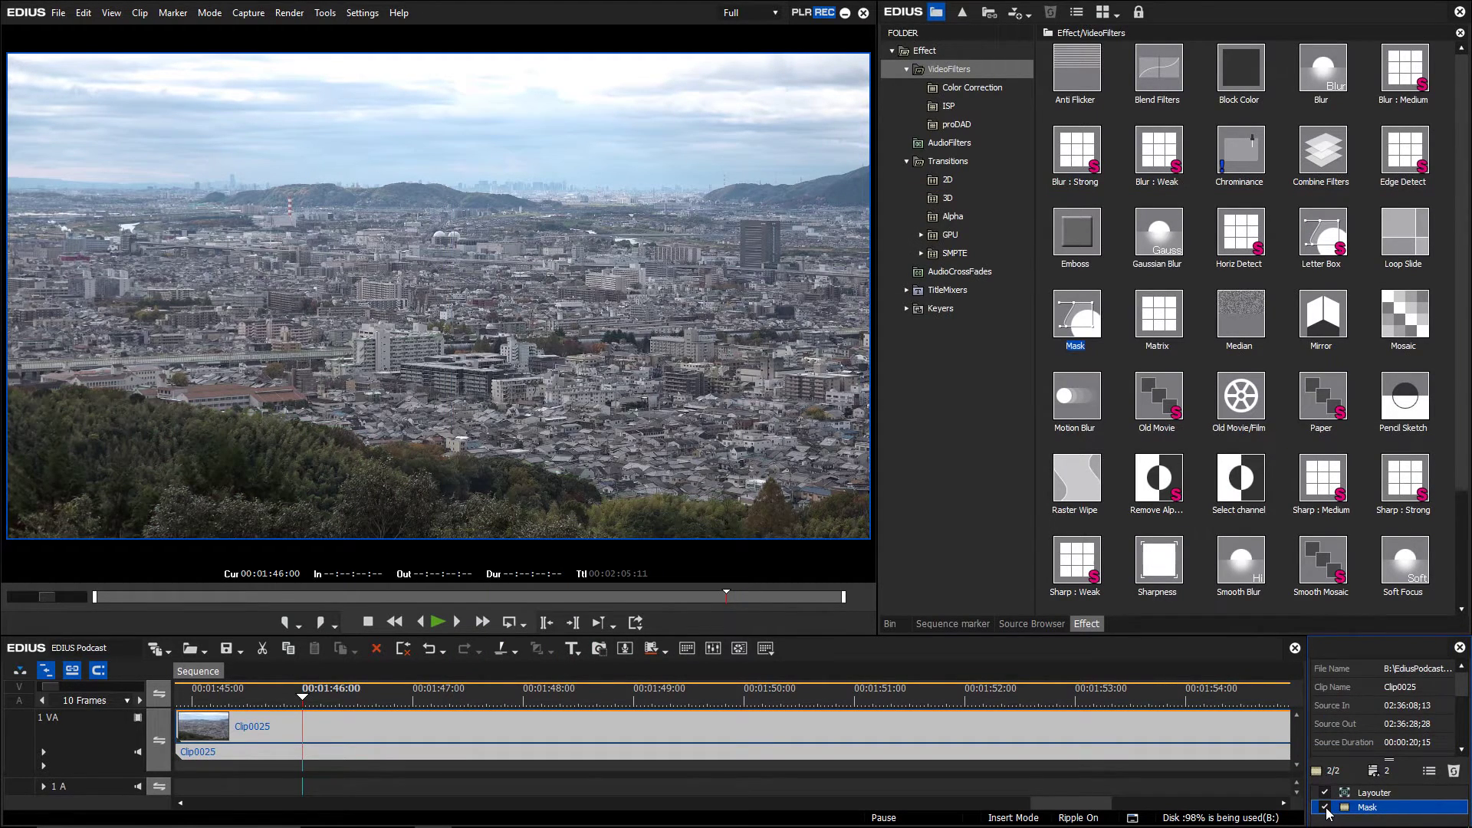